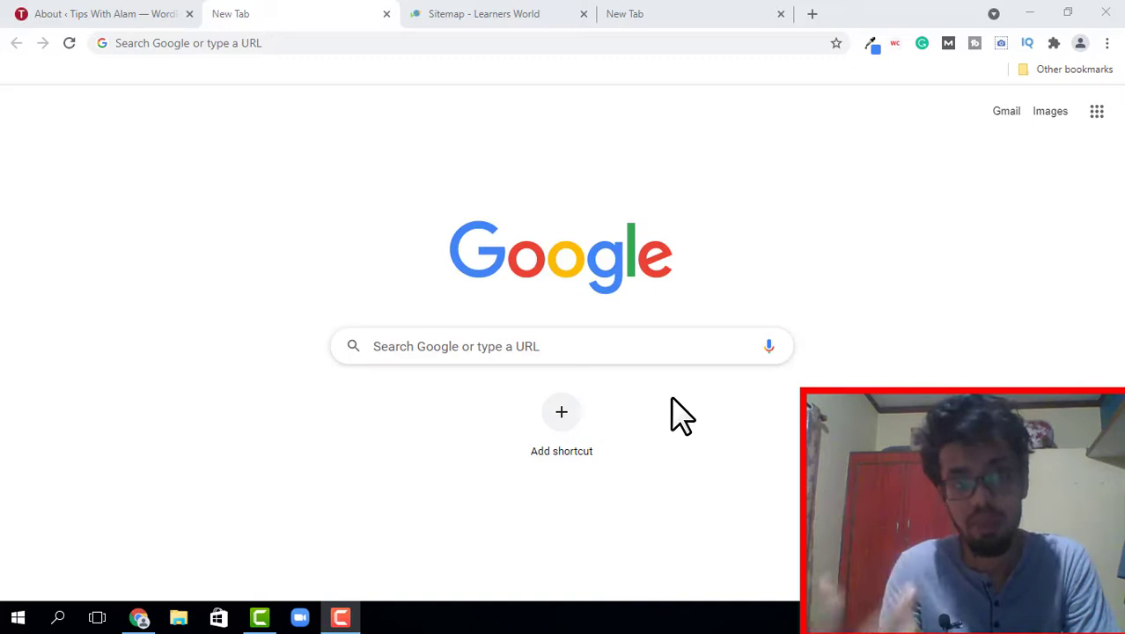
Open the site's Yoast XML sitemap at tipswithalam.com/sitemap in Chrome.
{"action": "left_click", "coordinate": [343, 43]}
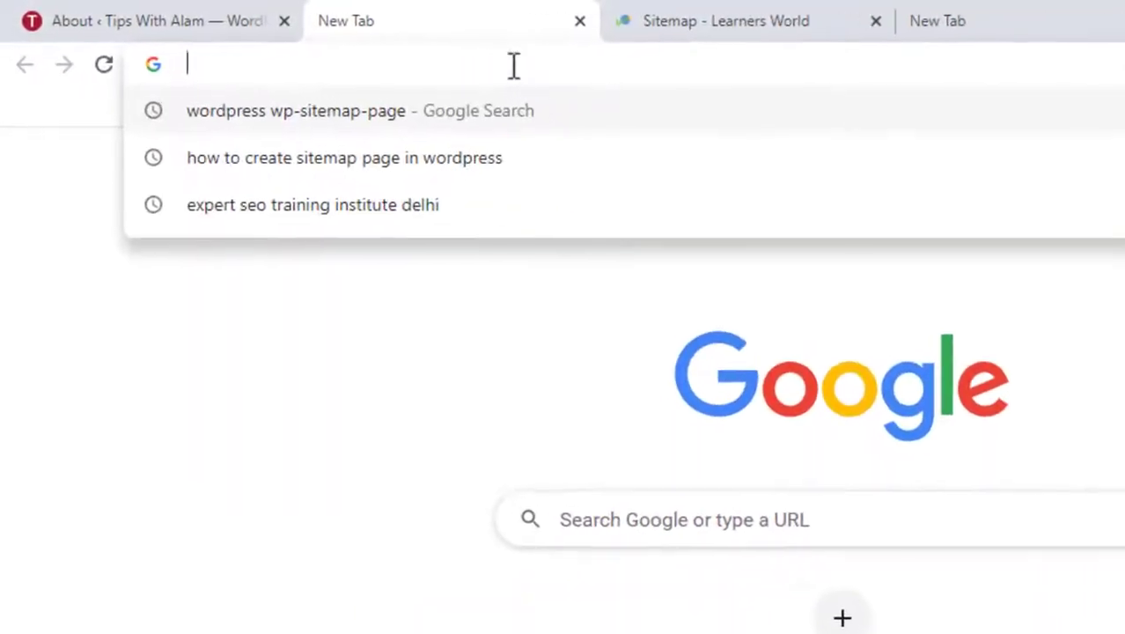
{"action": "type", "text": "ti"}
{"action": "key", "text": "Right"}
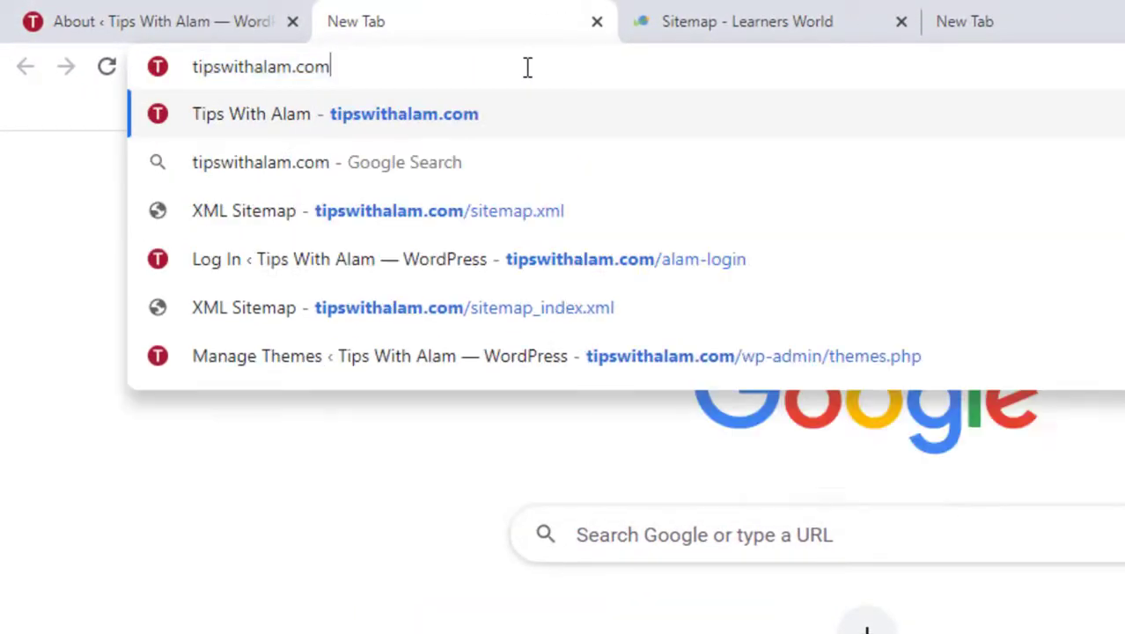
{"action": "type", "text": "/sitr"}
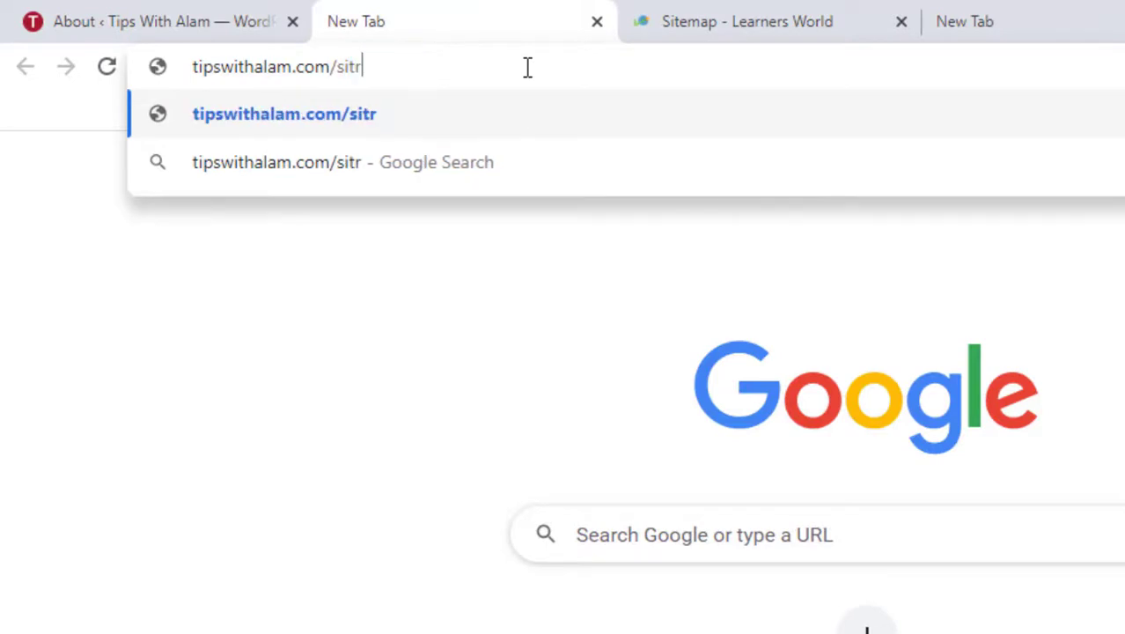
{"action": "key", "text": "BackSpace"}
{"action": "left_click", "coordinate": [522, 211]}
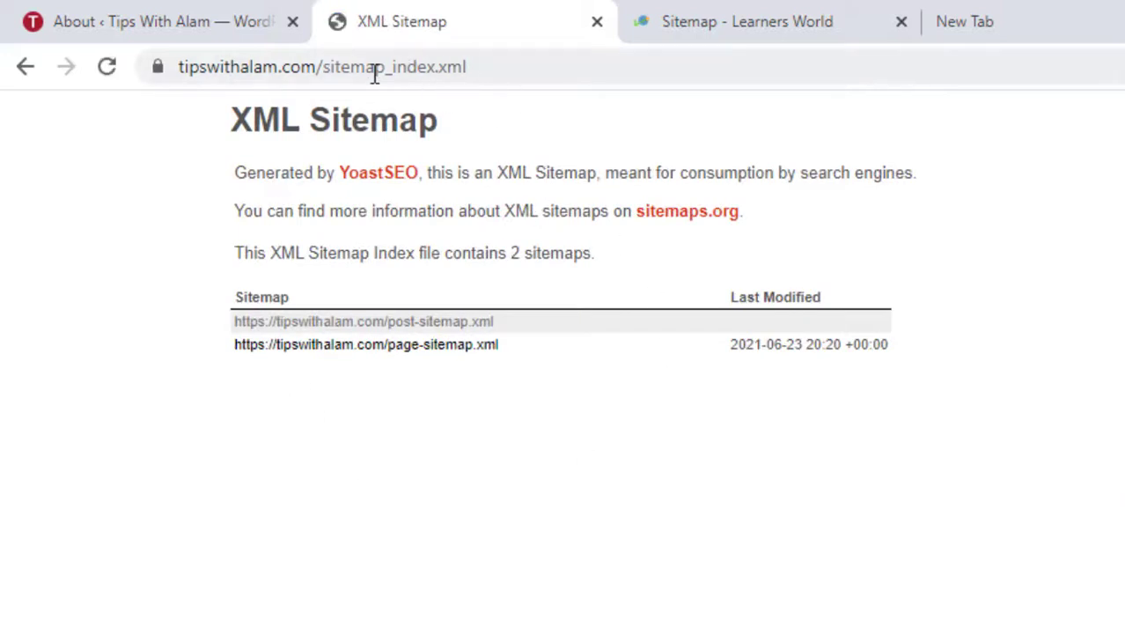
Highlight the sitemap heading and the site's domain in the address to point them out.
{"action": "left_click_drag", "start_coordinate": [264, 126], "coordinate": [590, 148]}
{"action": "left_click", "coordinate": [534, 146]}
{"action": "left_click_drag", "start_coordinate": [181, 68], "coordinate": [290, 65]}
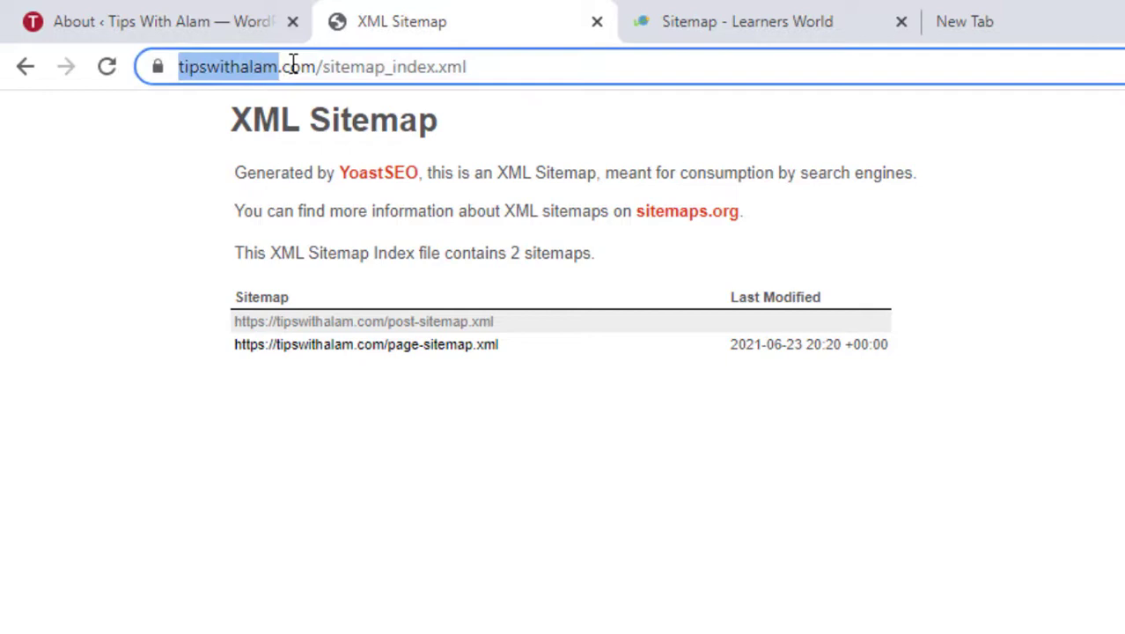
{"action": "left_click", "coordinate": [1042, 356]}
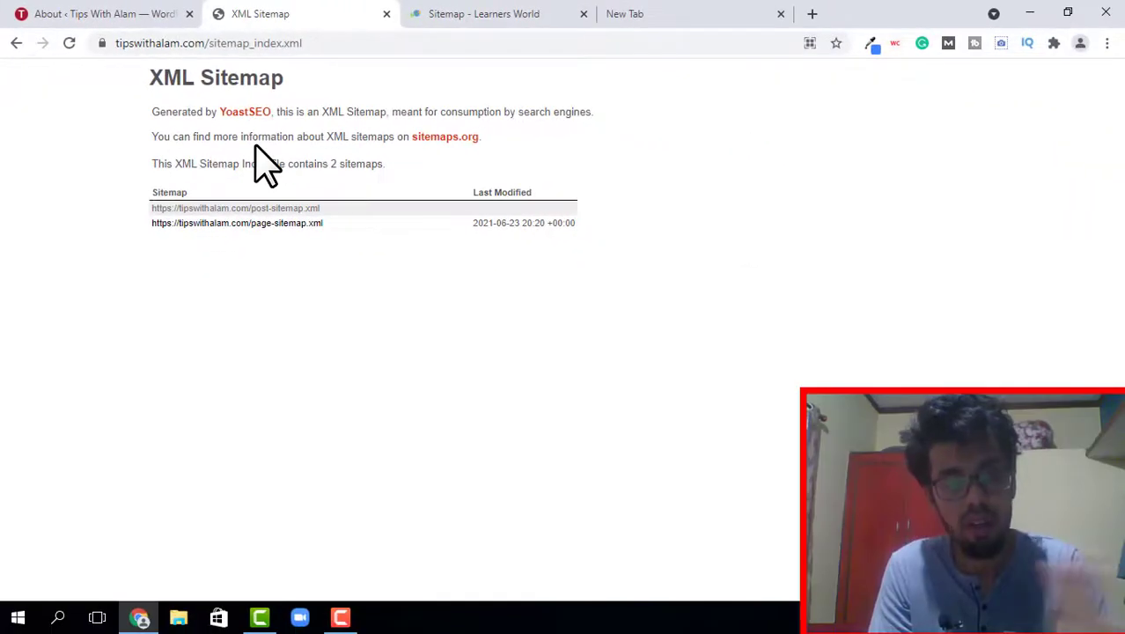
{"action": "triple_click", "coordinate": [244, 77]}
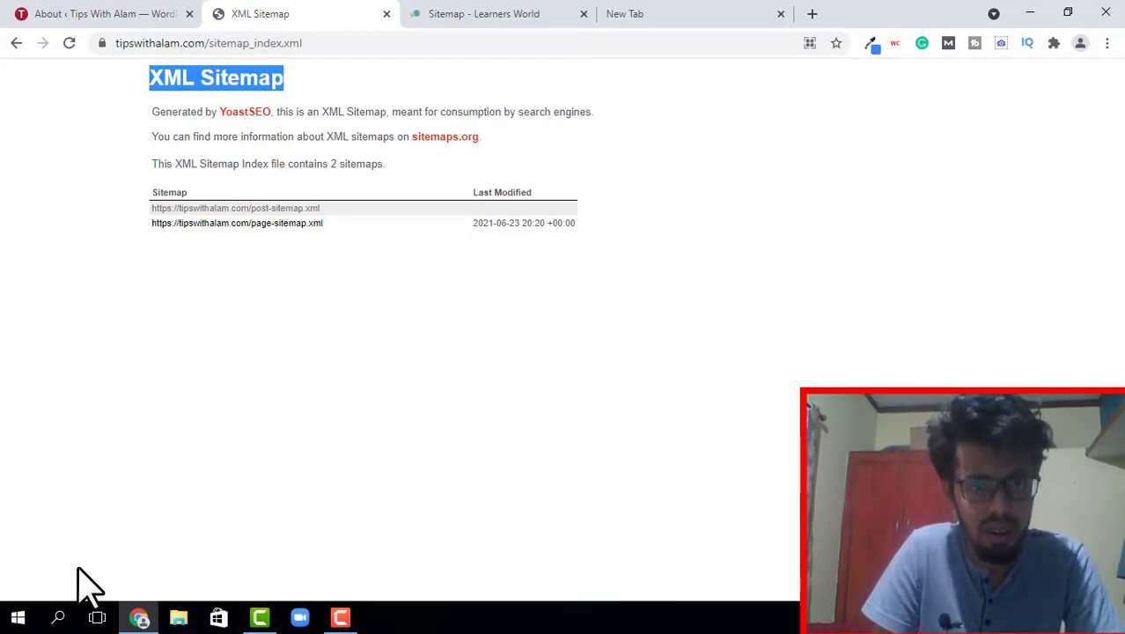
Reload and scroll through the Sitemap - Learners World example page.
{"action": "left_click", "coordinate": [532, 14]}
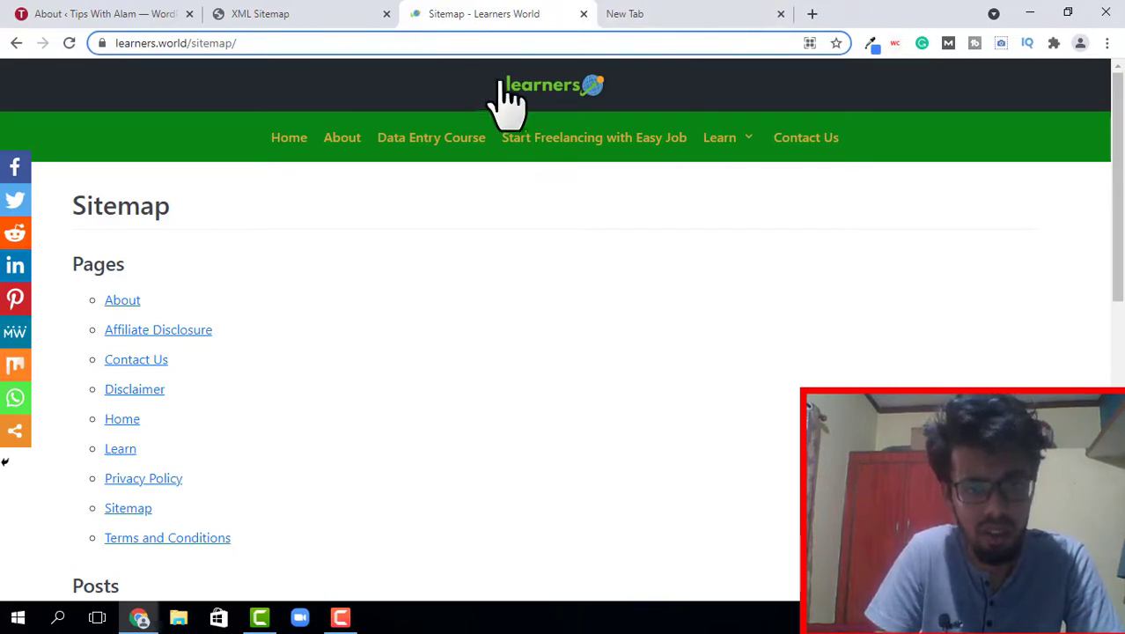
{"action": "left_click", "coordinate": [68, 43]}
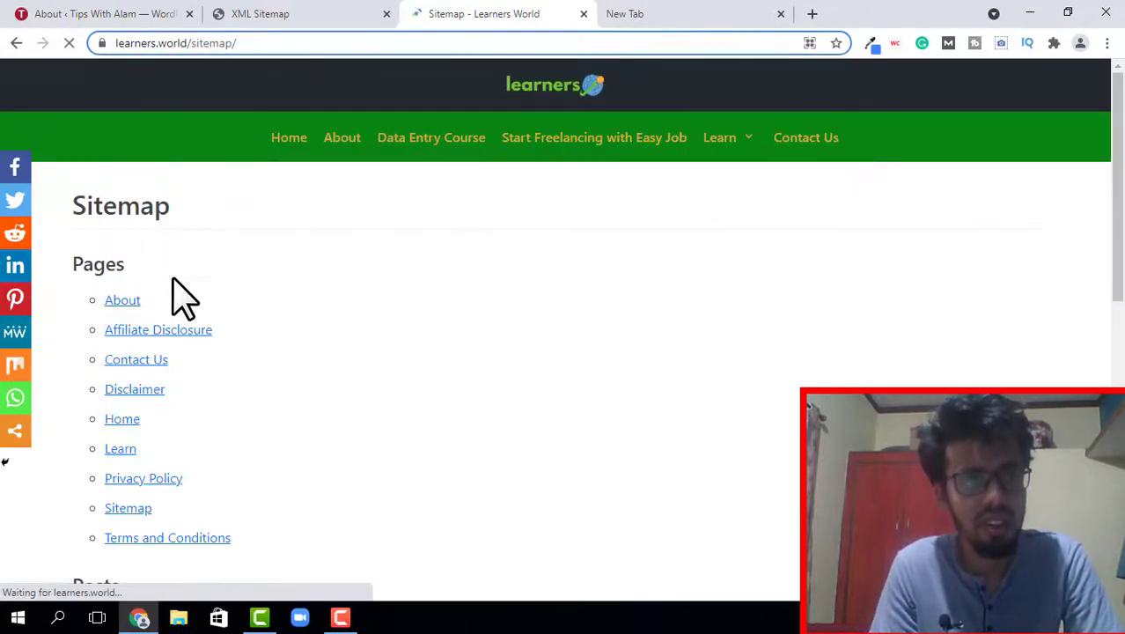
{"action": "scroll", "coordinate": [81, 176], "scroll_direction": "down", "scroll_amount": 2}
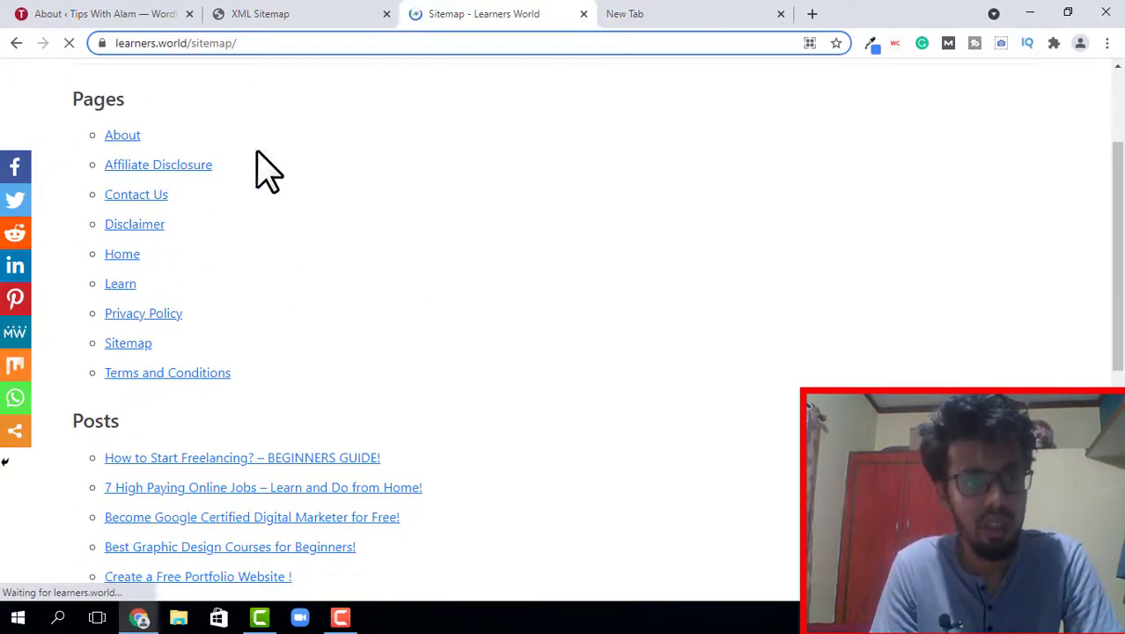
{"action": "scroll", "coordinate": [163, 163], "scroll_direction": "up", "scroll_amount": 1}
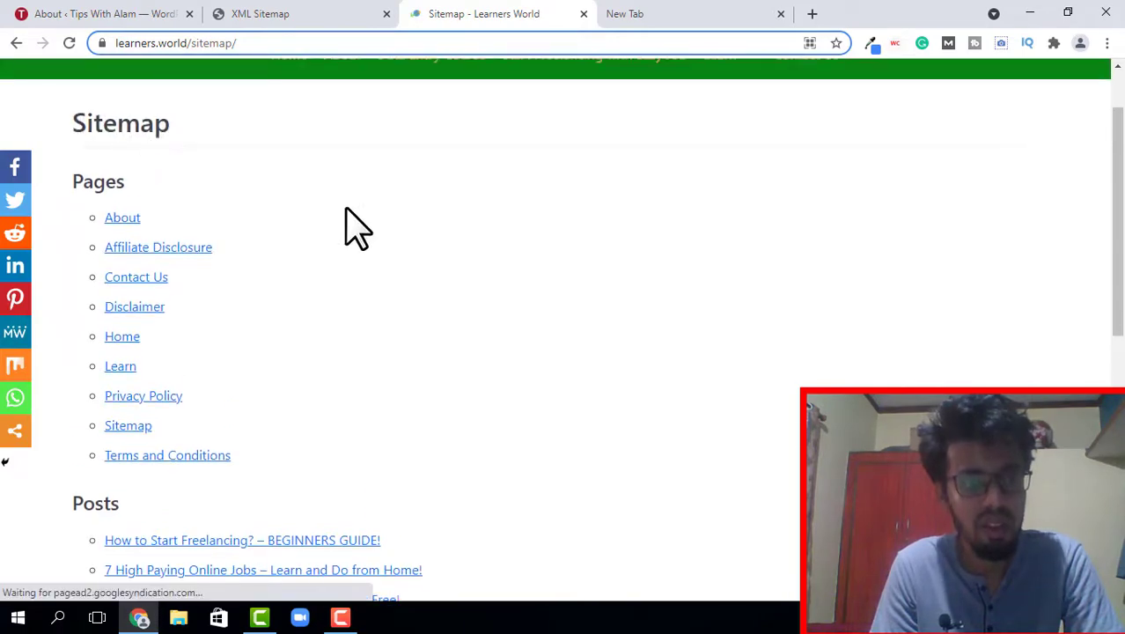
{"action": "scroll", "coordinate": [112, 114], "scroll_direction": "down", "scroll_amount": 1}
{"action": "scroll", "coordinate": [334, 313], "scroll_direction": "down", "scroll_amount": 1}
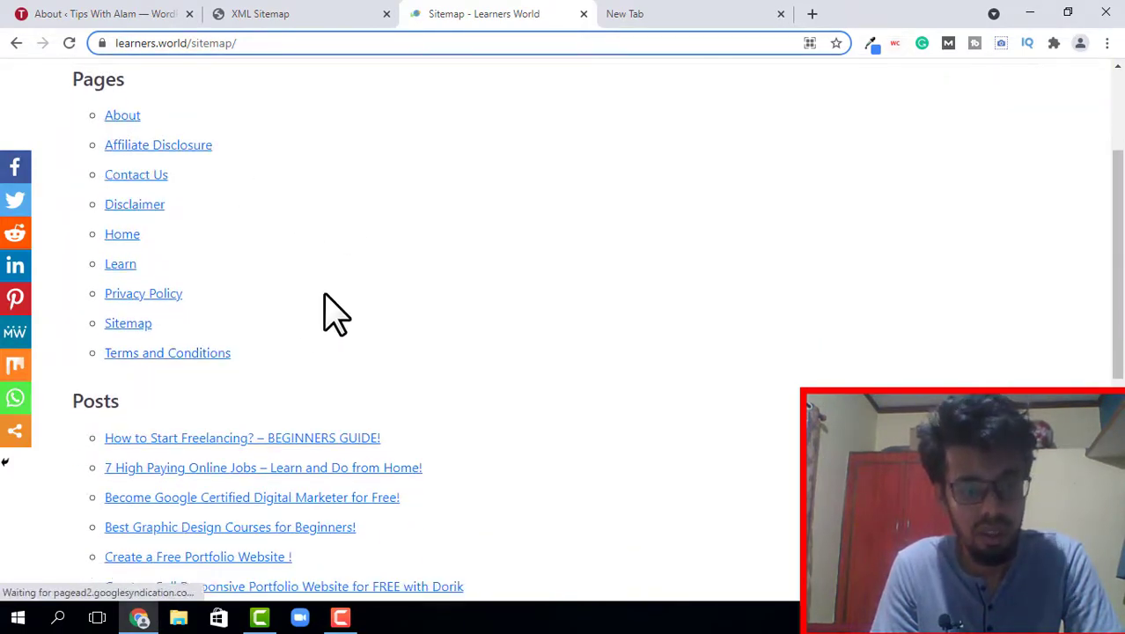
{"action": "scroll", "coordinate": [100, 376], "scroll_direction": "down", "scroll_amount": 5}
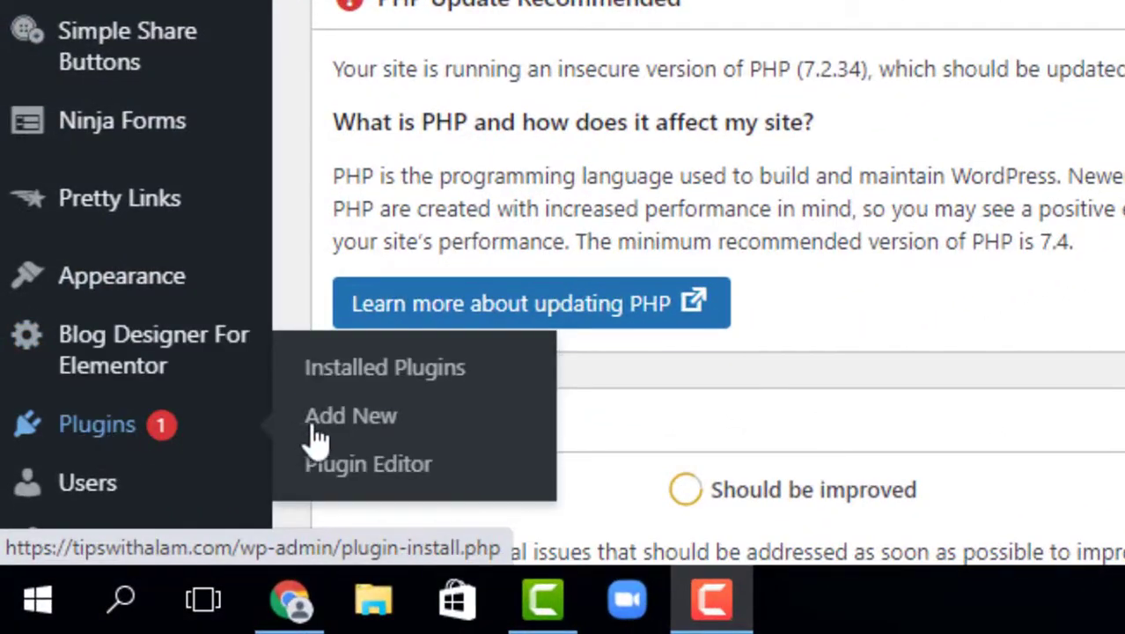
Search new plugins for 'simple sitemap' and confirm the Simple Sitemap plugin is already active.
{"action": "left_click", "coordinate": [317, 431]}
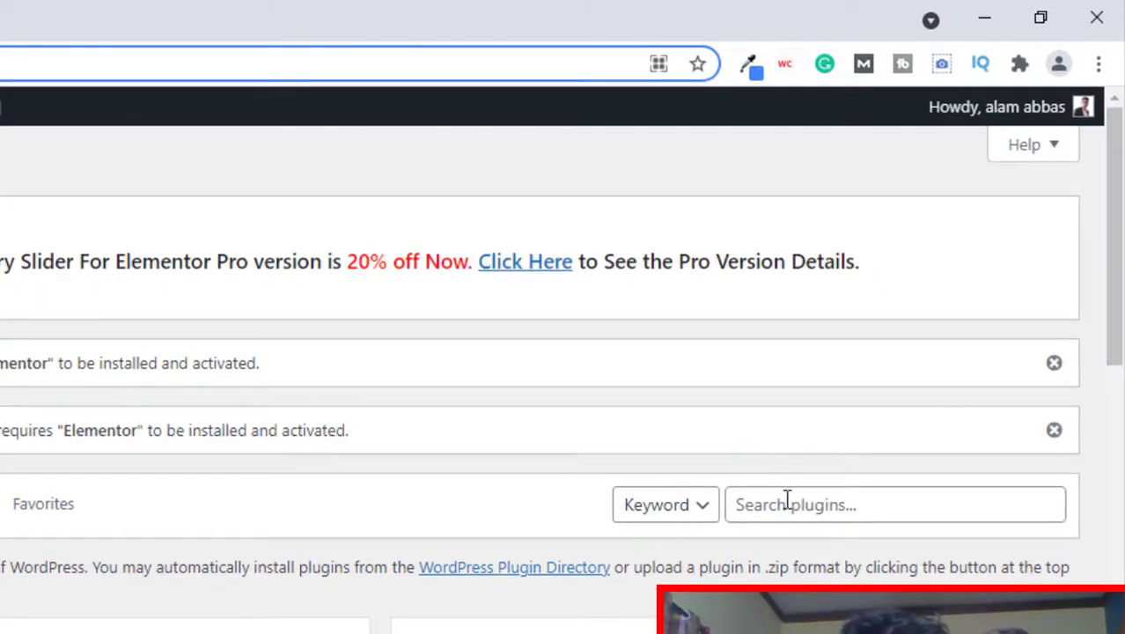
{"action": "left_click", "coordinate": [788, 504]}
{"action": "type", "text": "sim"}
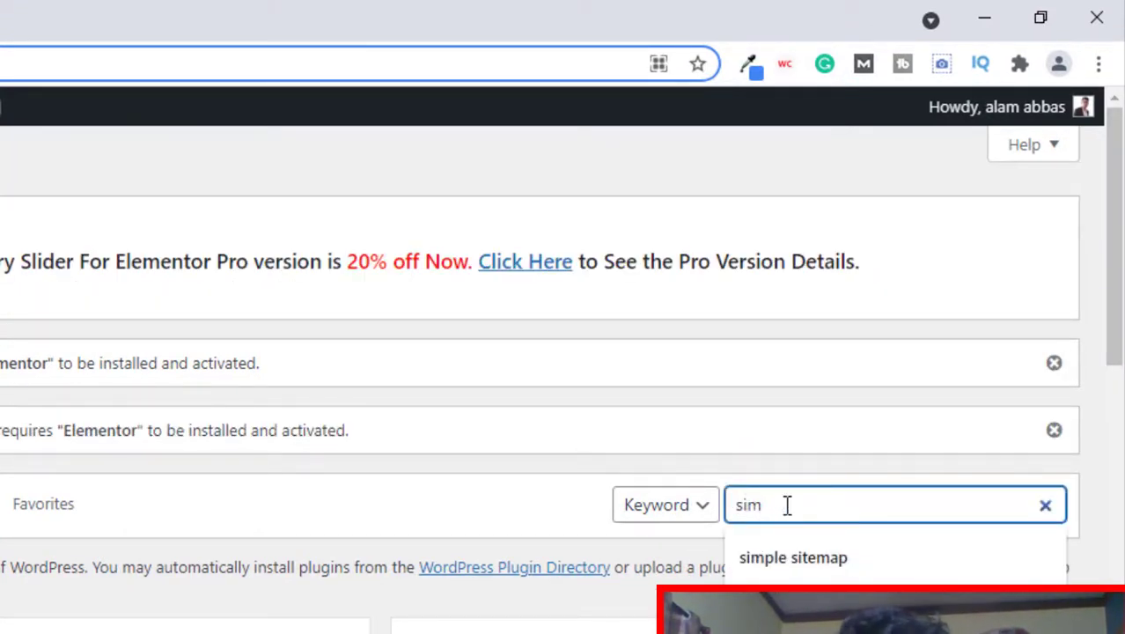
{"action": "type", "text": "ple"}
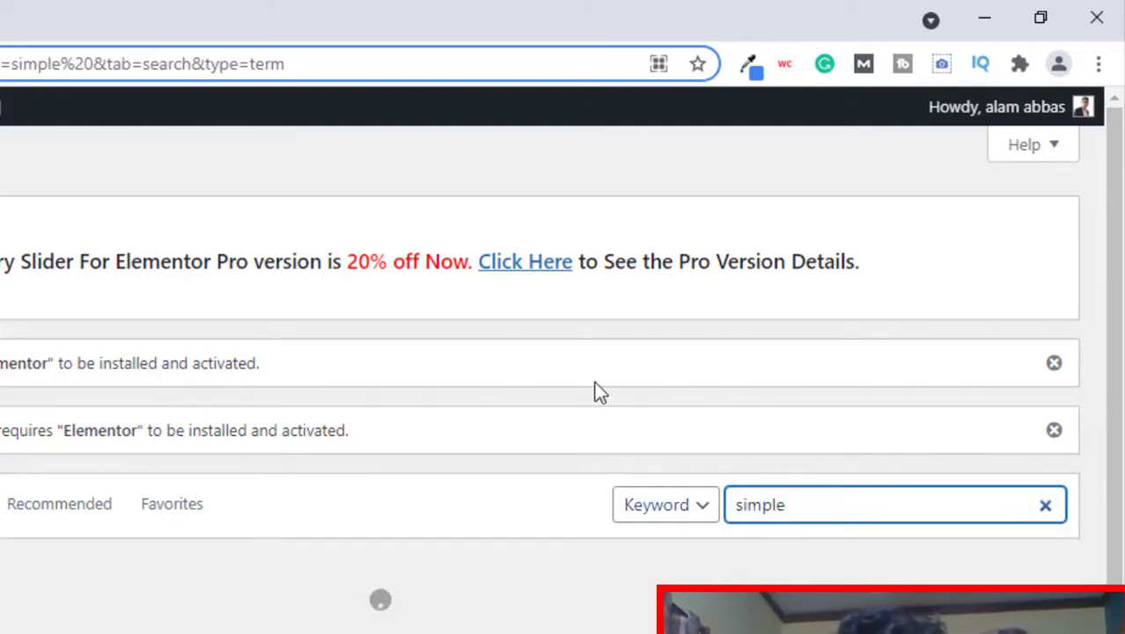
{"action": "left_click", "coordinate": [851, 509]}
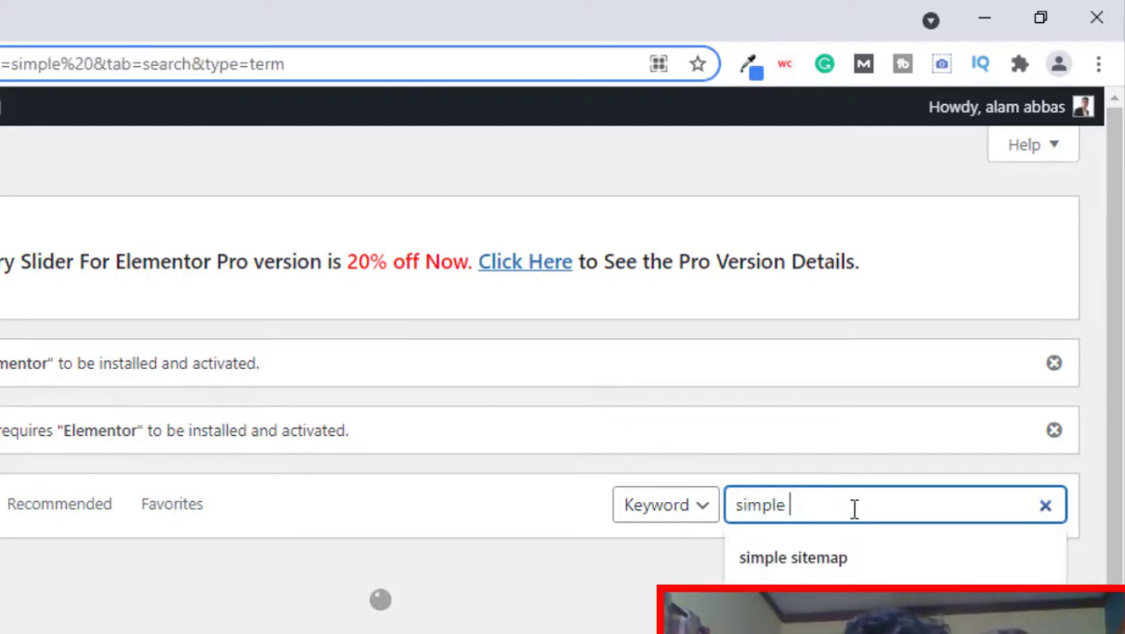
{"action": "left_click", "coordinate": [850, 555]}
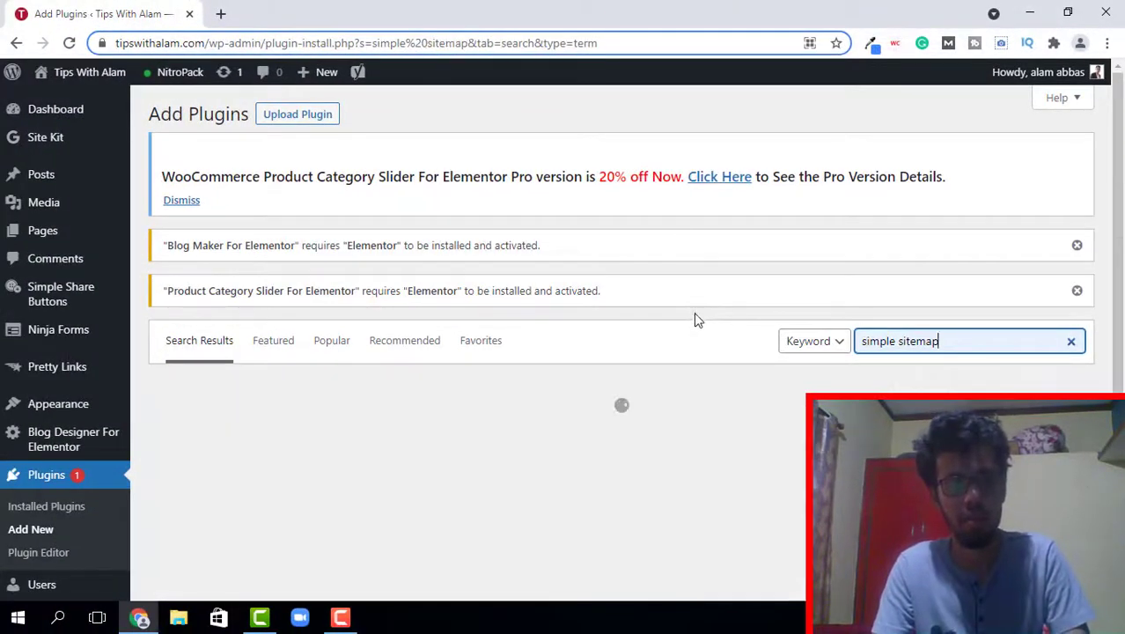
{"action": "scroll", "coordinate": [679, 227], "scroll_direction": "down", "scroll_amount": 2}
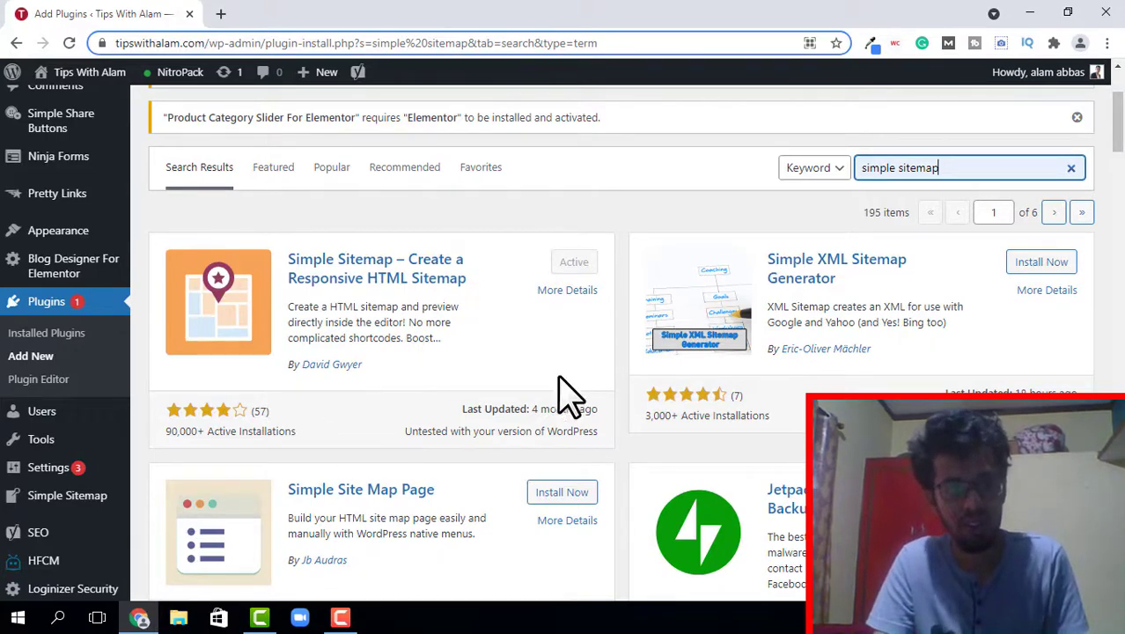
{"action": "scroll", "coordinate": [566, 395], "scroll_direction": "up", "scroll_amount": 3}
{"action": "mouse_move", "coordinate": [61, 335]}
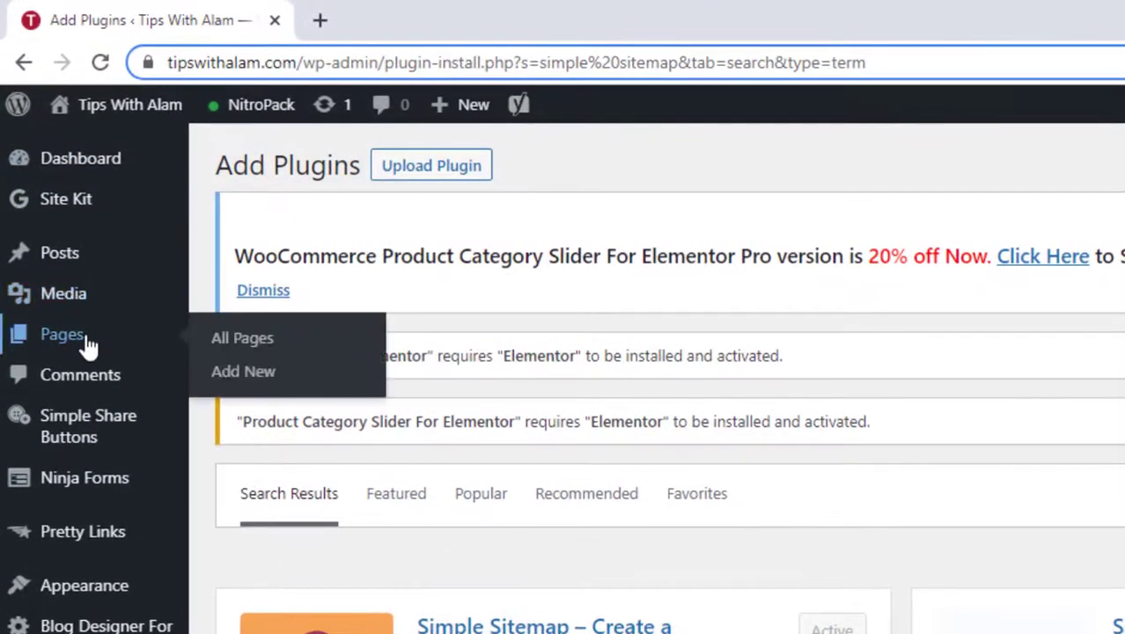
Start a new page titled 'Sitemap', ready for content in its first block.
{"action": "left_click", "coordinate": [263, 372]}
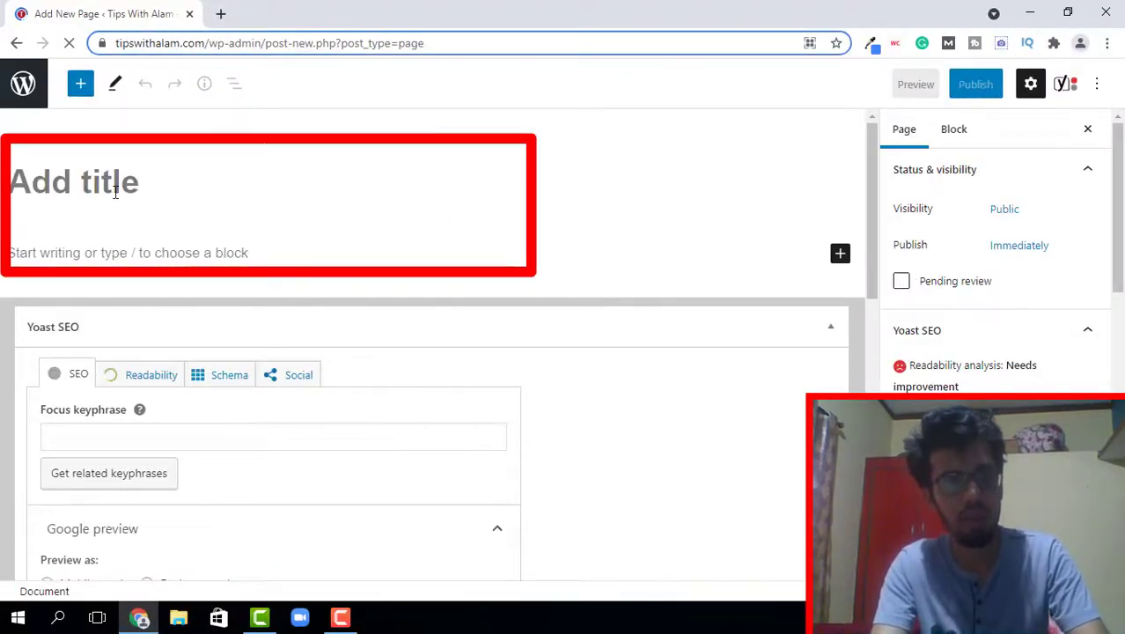
{"action": "type", "text": "Sitemap"}
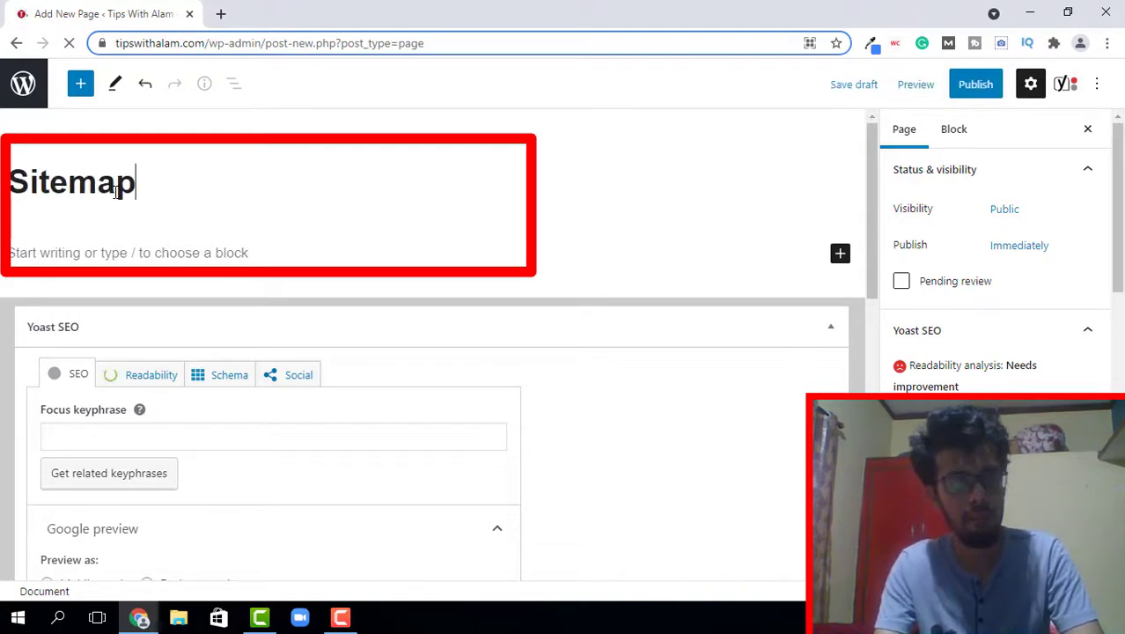
{"action": "left_click", "coordinate": [132, 264]}
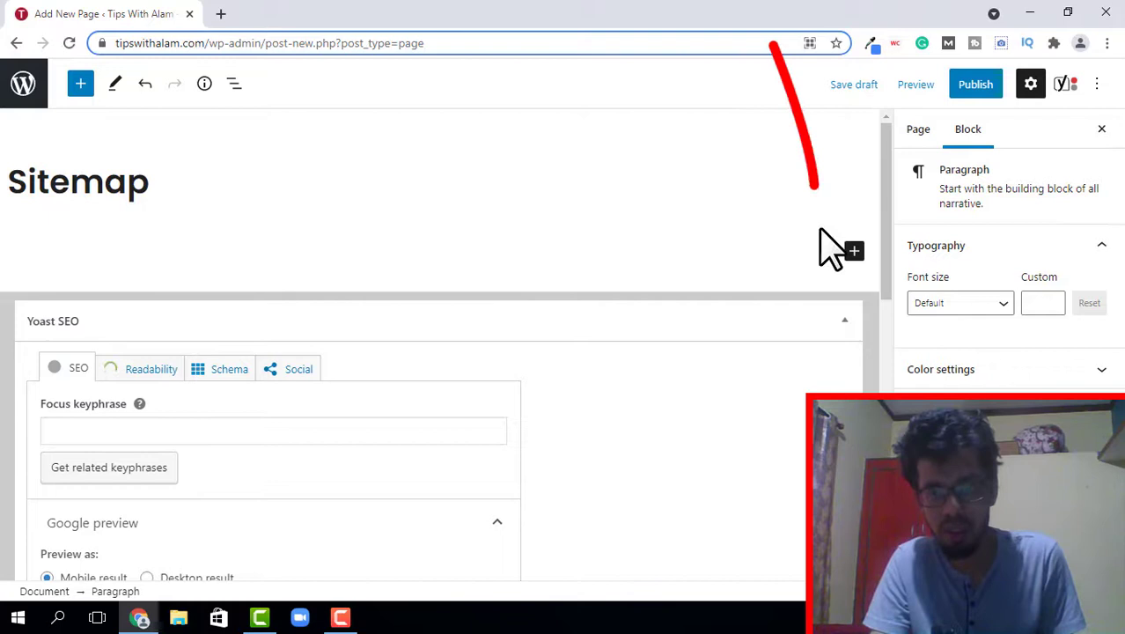
Insert a Simple Sitemap block into the page and show its block settings.
{"action": "left_click", "coordinate": [853, 252]}
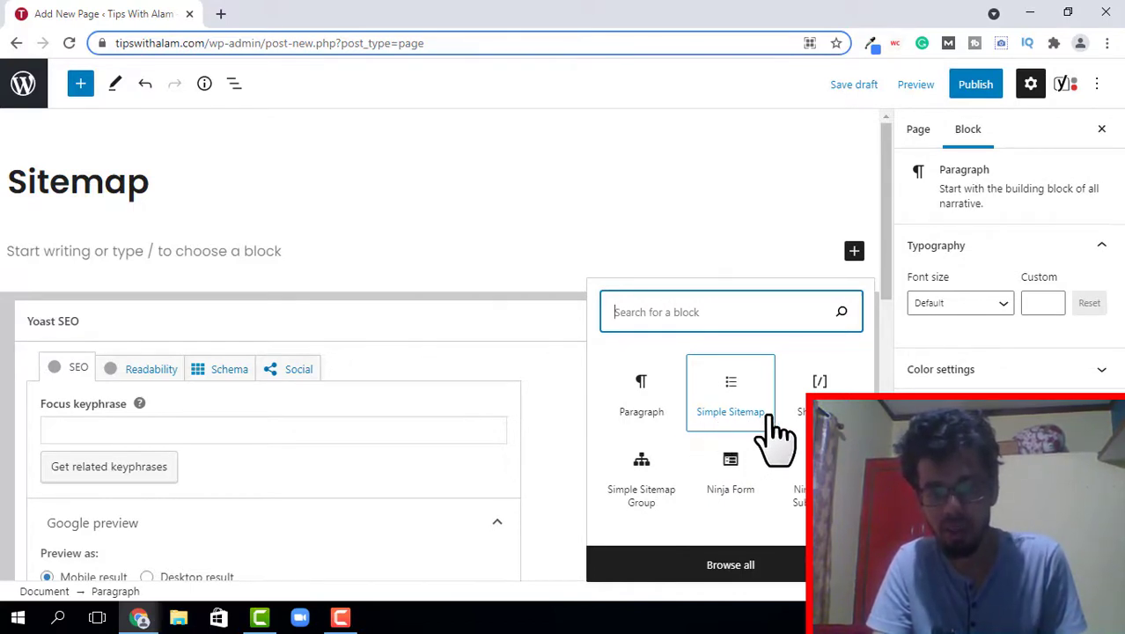
{"action": "left_click", "coordinate": [727, 430]}
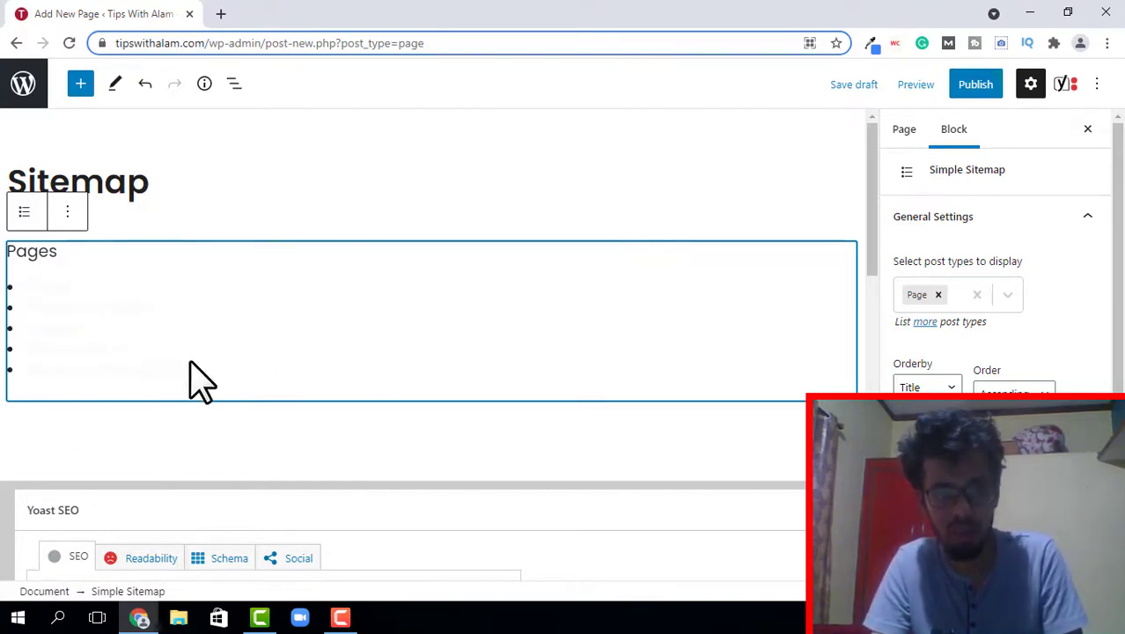
{"action": "left_click", "coordinate": [1032, 85]}
{"action": "left_click", "coordinate": [1031, 85]}
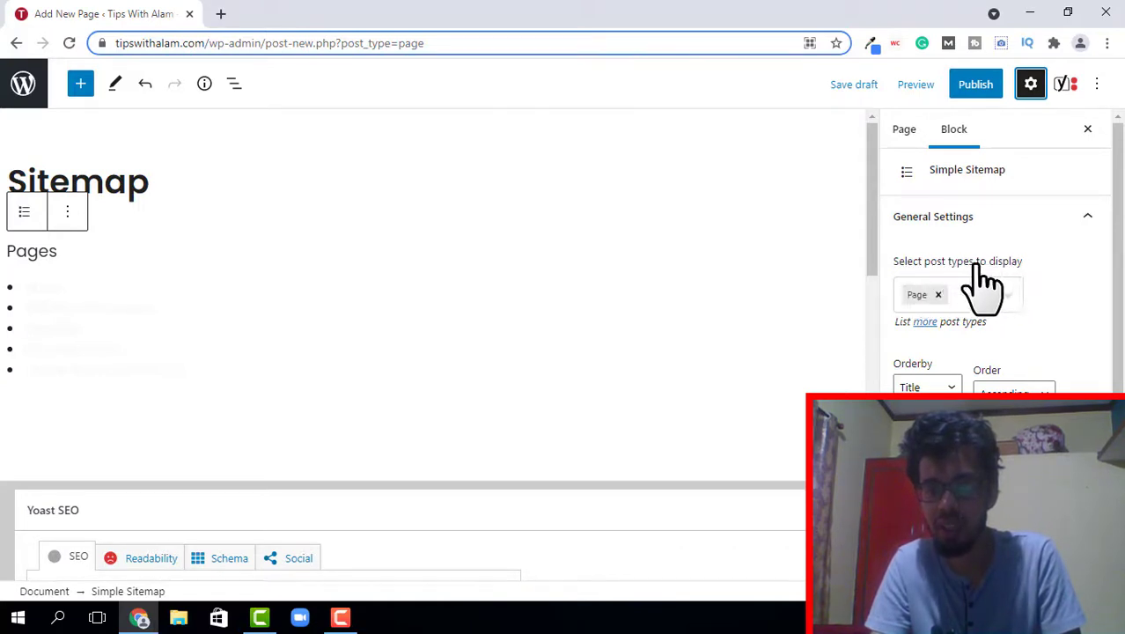
Add Post to the sitemap's post types alongside Page, keeping the Title sort order.
{"action": "left_click", "coordinate": [966, 308]}
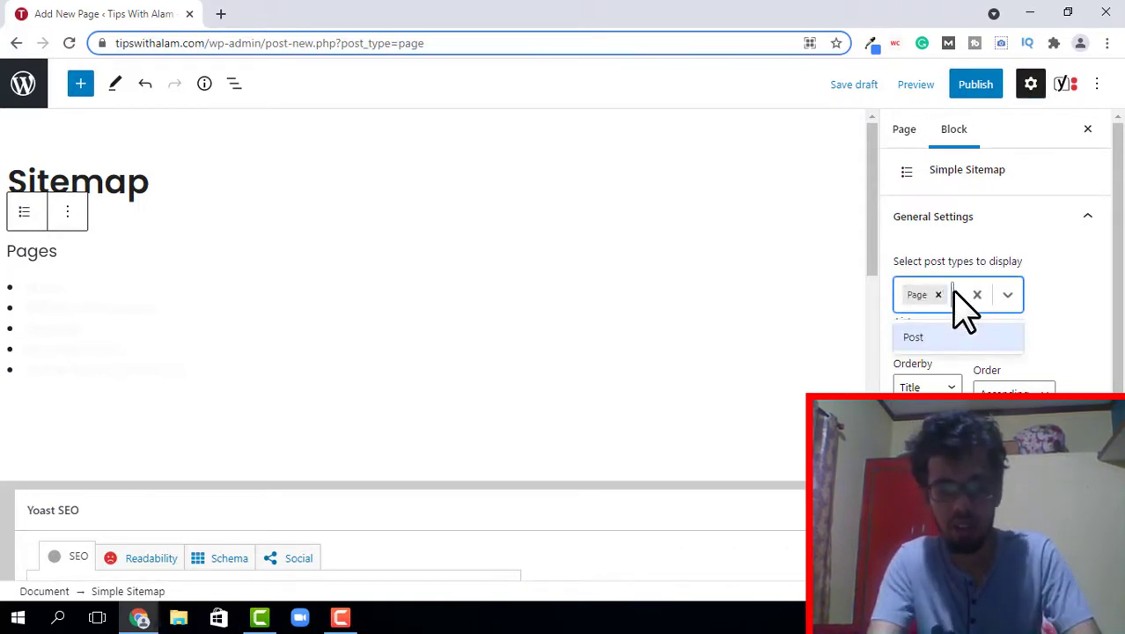
{"action": "type", "text": "pos"}
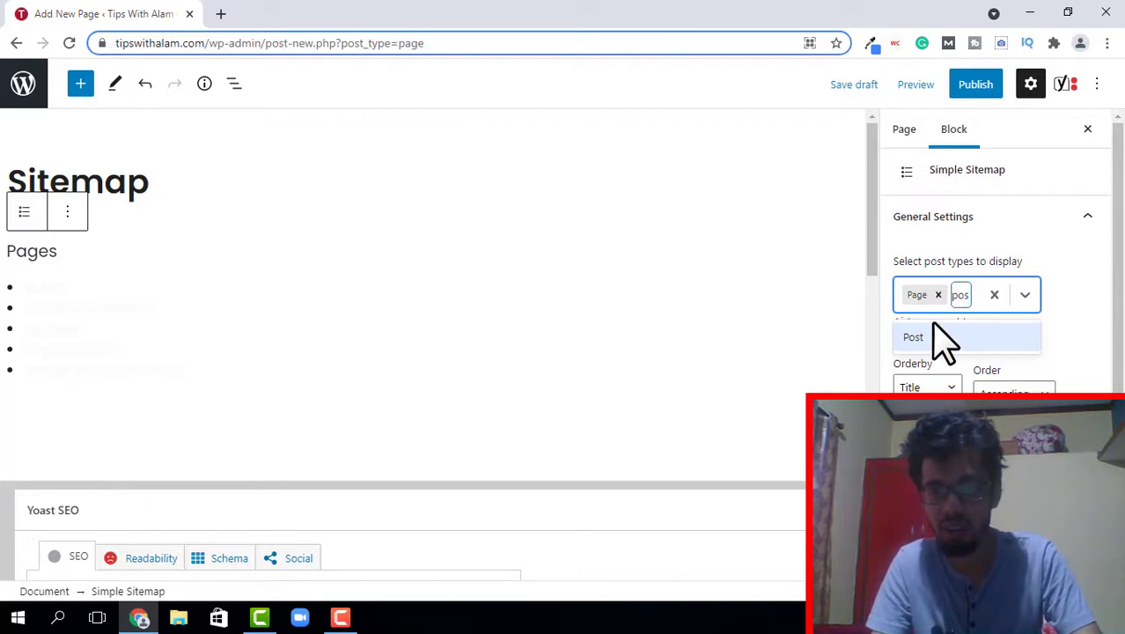
{"action": "left_click", "coordinate": [933, 339]}
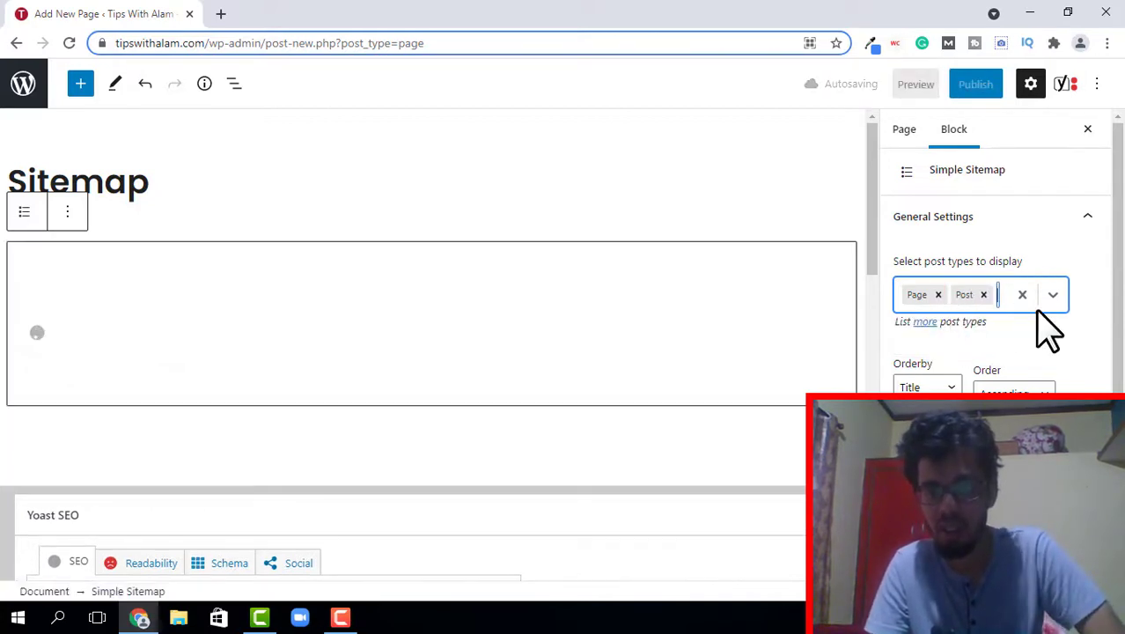
{"action": "scroll", "coordinate": [1048, 330], "scroll_direction": "down", "scroll_amount": 1}
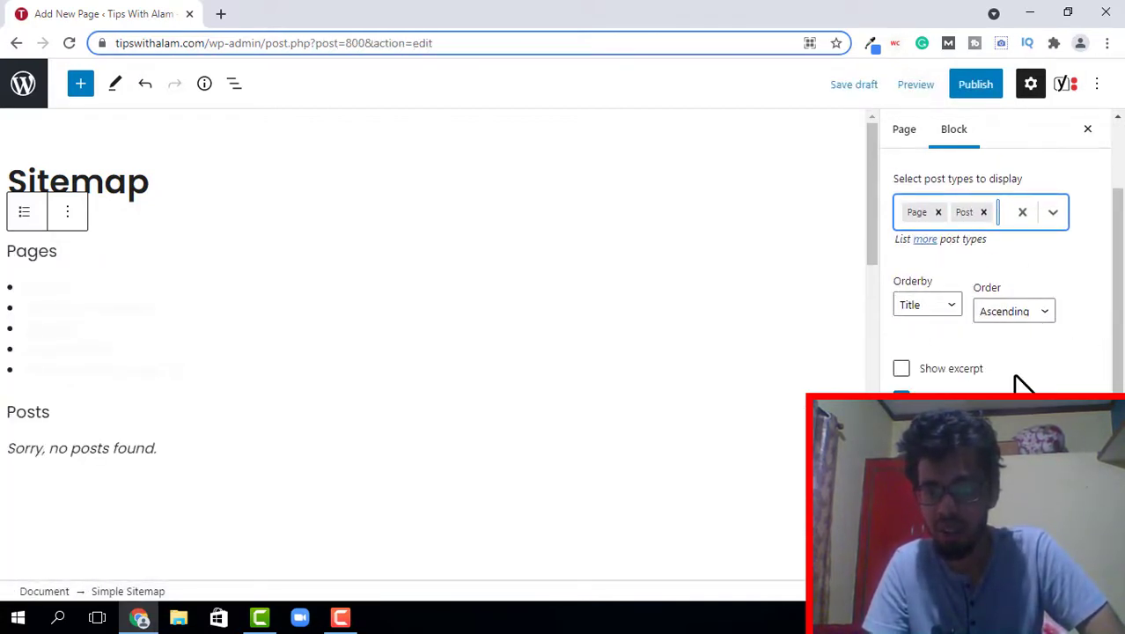
{"action": "left_click", "coordinate": [955, 308]}
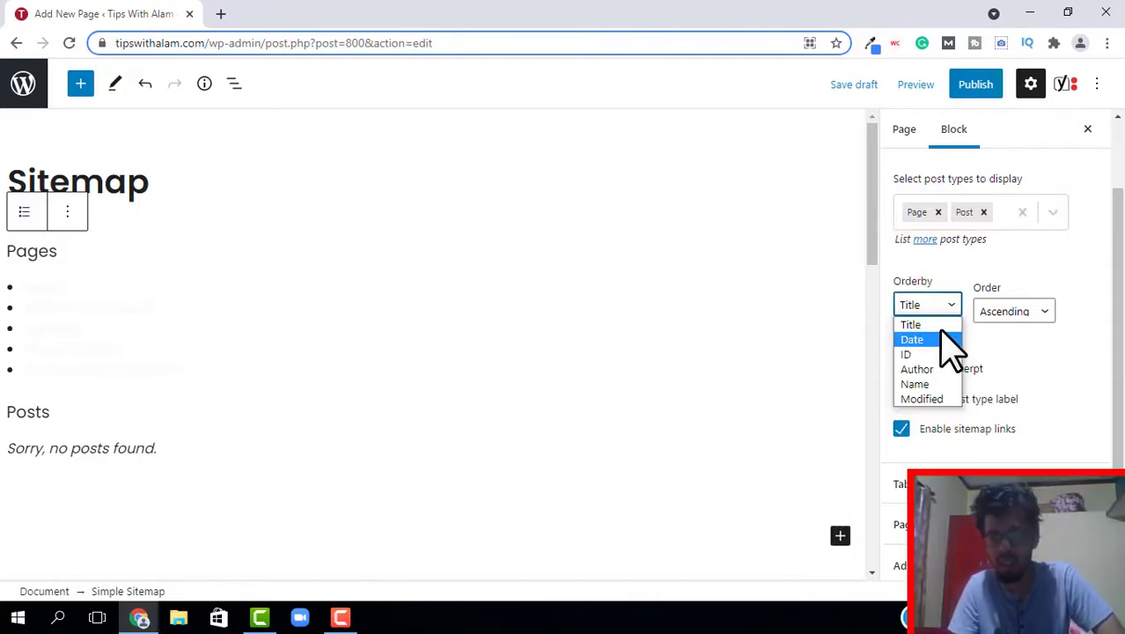
{"action": "left_click", "coordinate": [940, 324]}
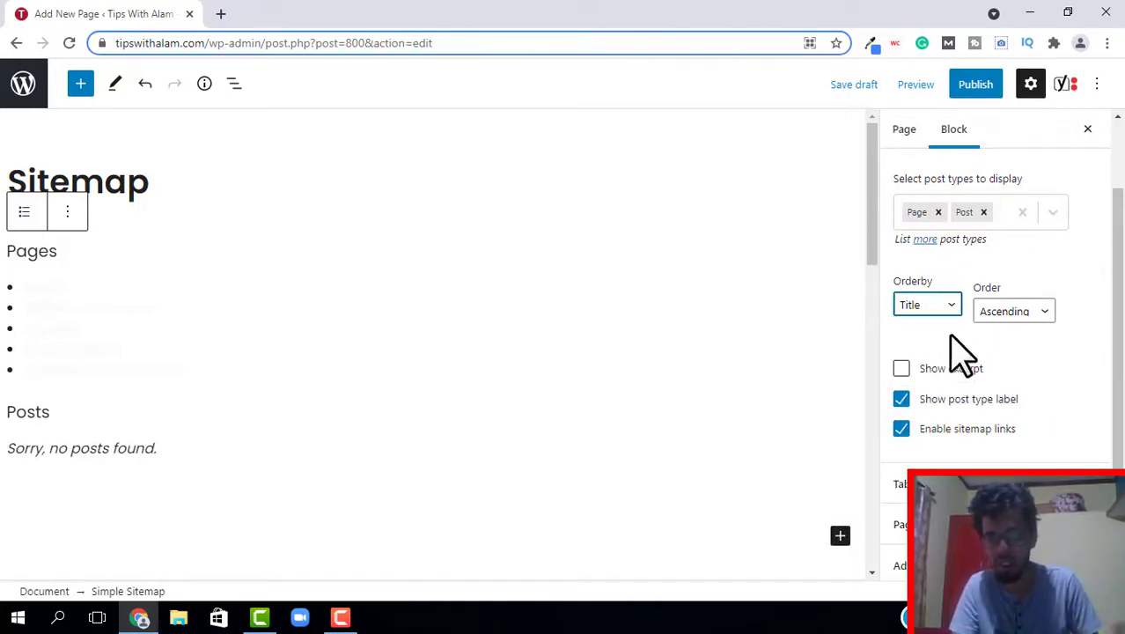
{"action": "scroll", "coordinate": [1048, 316], "scroll_direction": "down", "scroll_amount": 1}
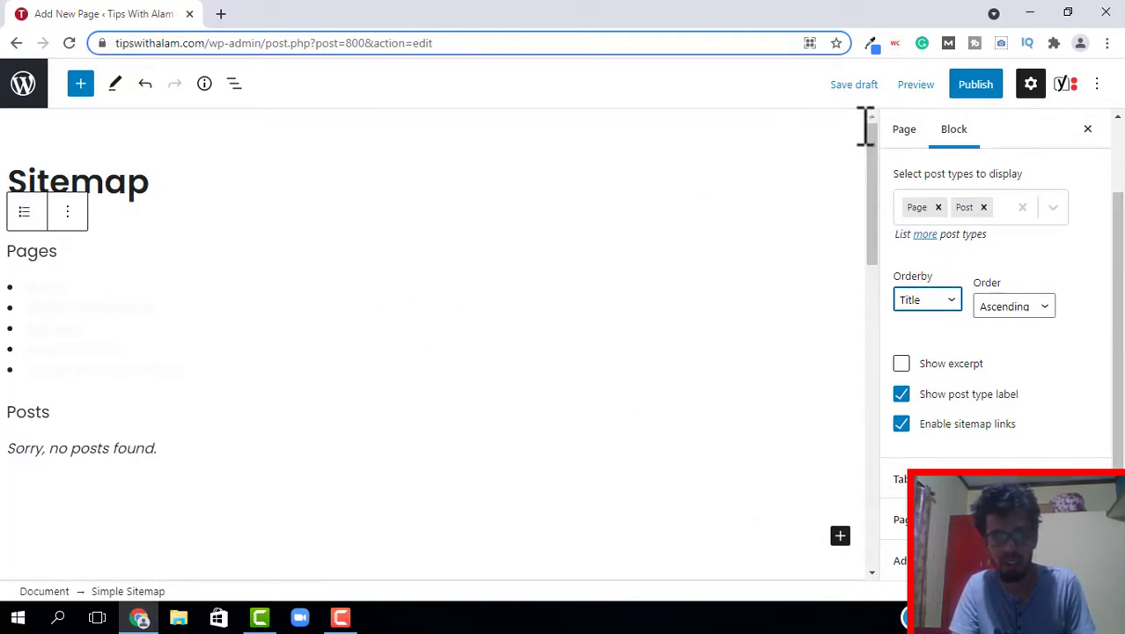
Publish the Sitemap page and view it live at tipswithalam.com/sitemap.
{"action": "left_click", "coordinate": [977, 88]}
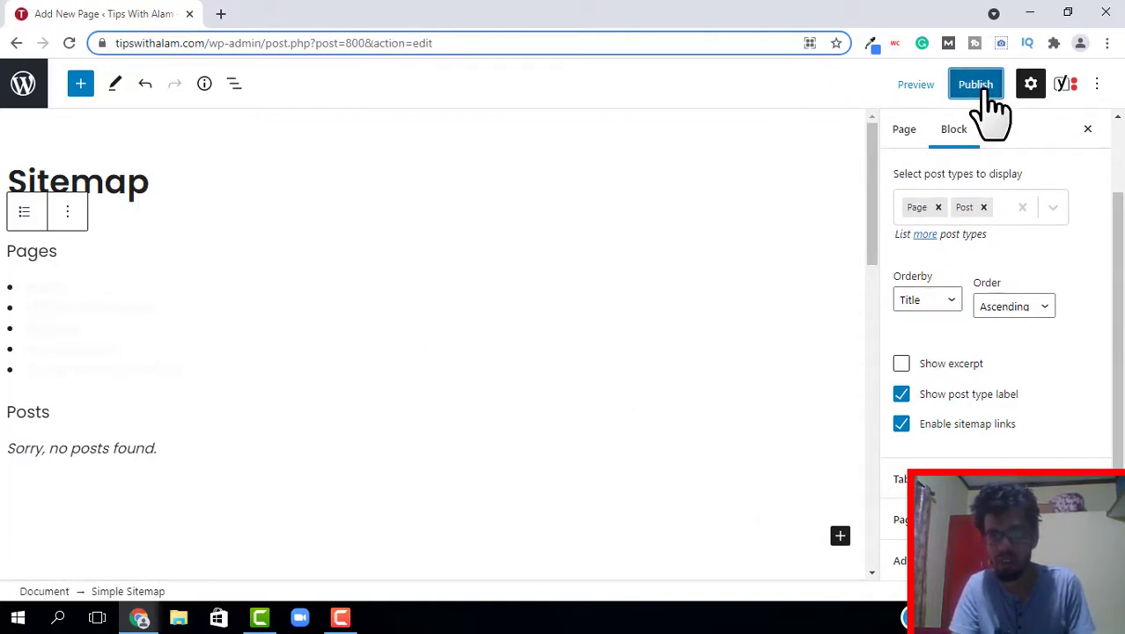
{"action": "left_click", "coordinate": [981, 89]}
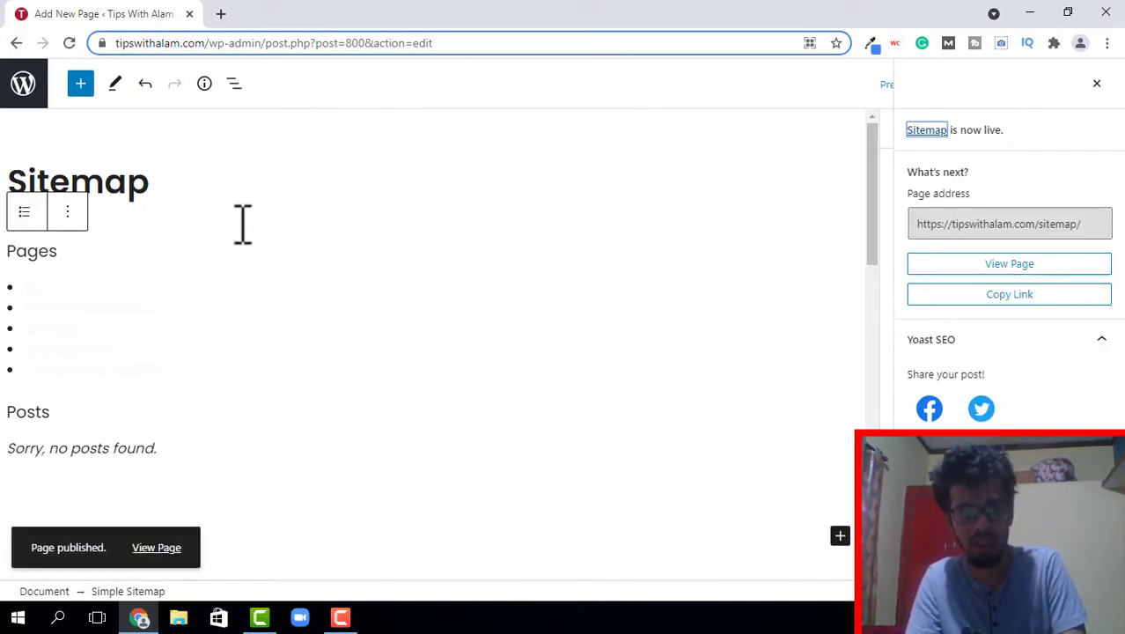
{"action": "left_click", "coordinate": [157, 549]}
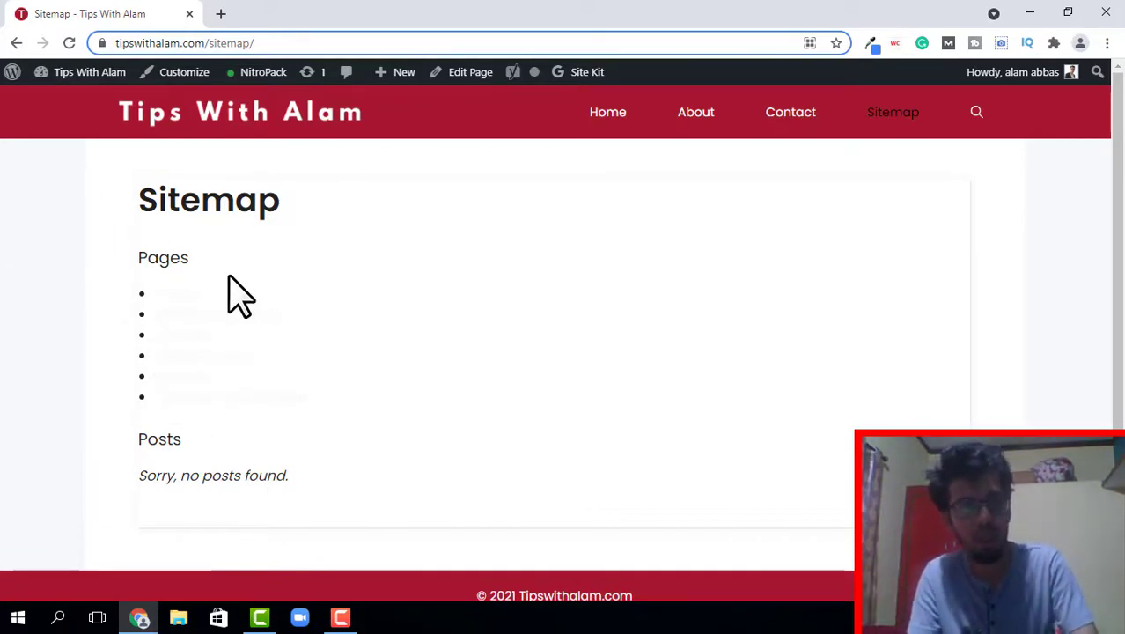
Add the Sitemap page to the Footer menu under Appearance > Menus and save the menu.
{"action": "mouse_move", "coordinate": [12, 71]}
{"action": "left_click", "coordinate": [11, 88]}
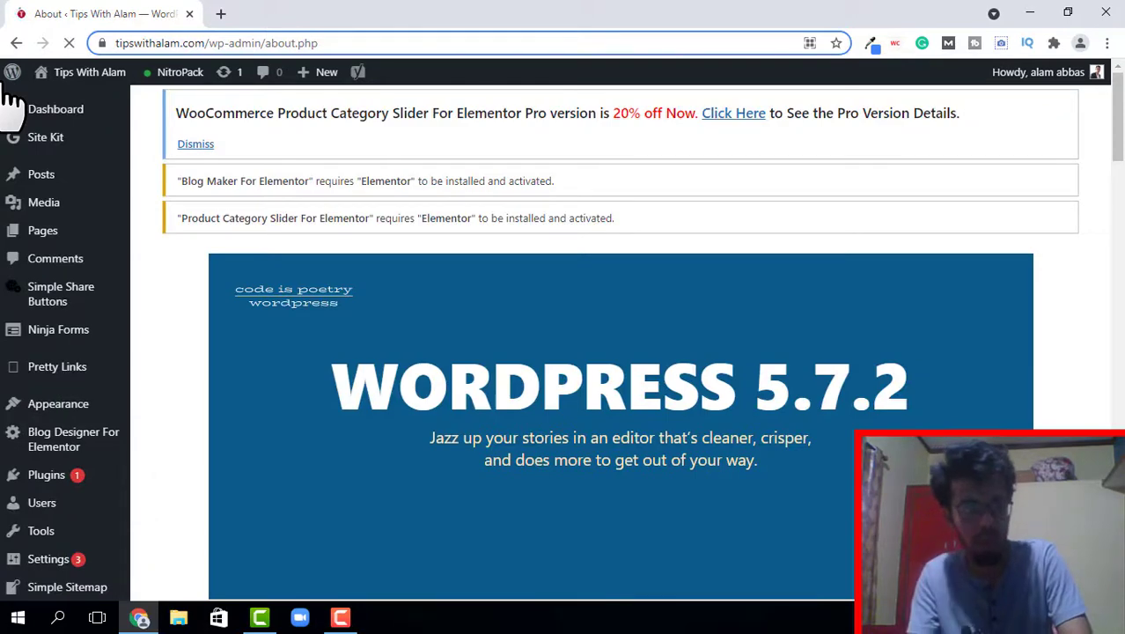
{"action": "scroll", "coordinate": [78, 333], "scroll_direction": "down", "scroll_amount": 3}
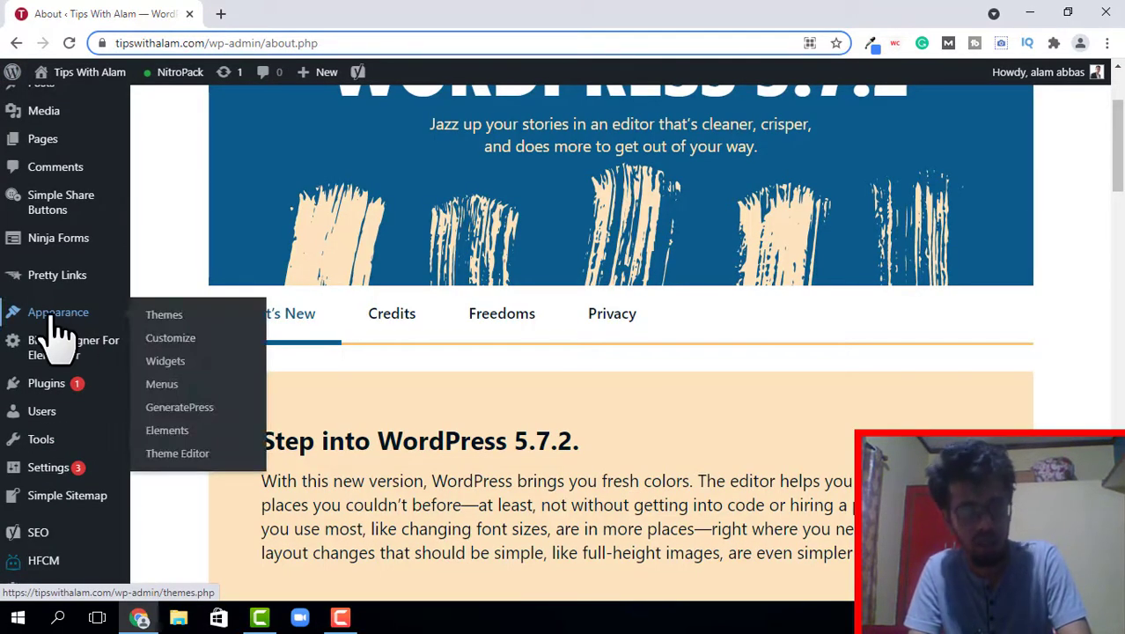
{"action": "left_click", "coordinate": [164, 388]}
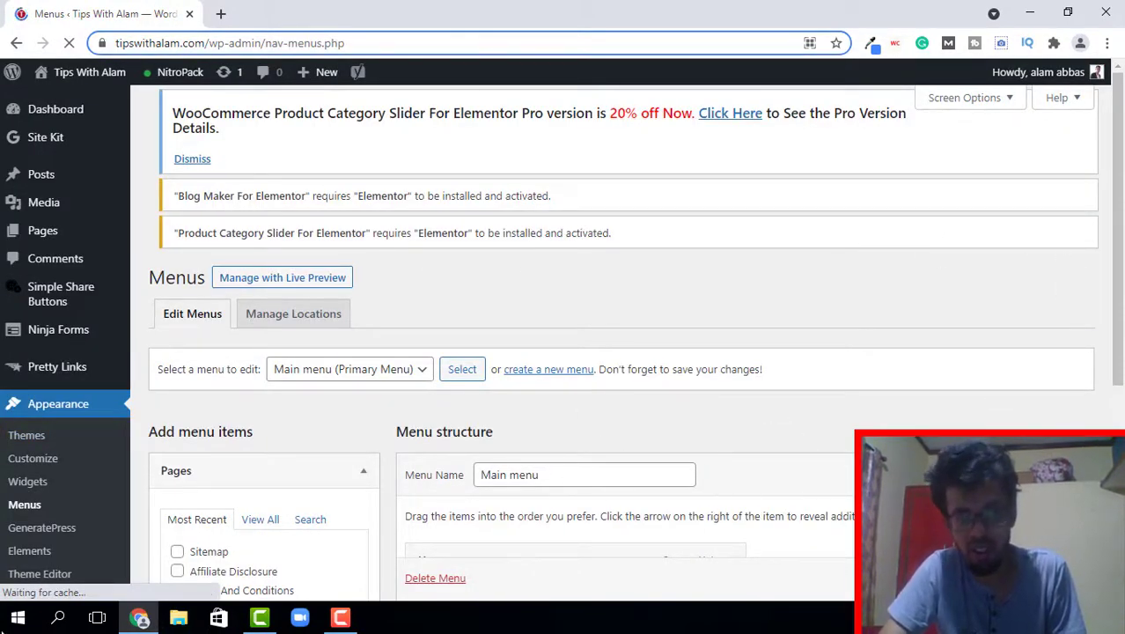
{"action": "scroll", "coordinate": [244, 227], "scroll_direction": "down", "scroll_amount": 2}
{"action": "left_click", "coordinate": [347, 205]}
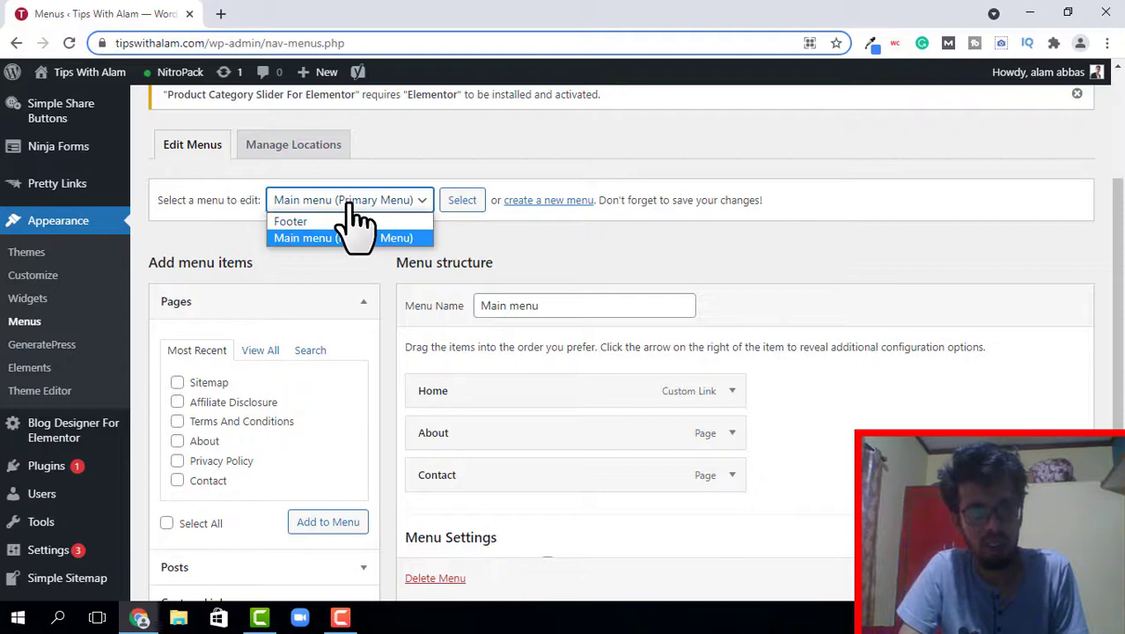
{"action": "left_click", "coordinate": [338, 220]}
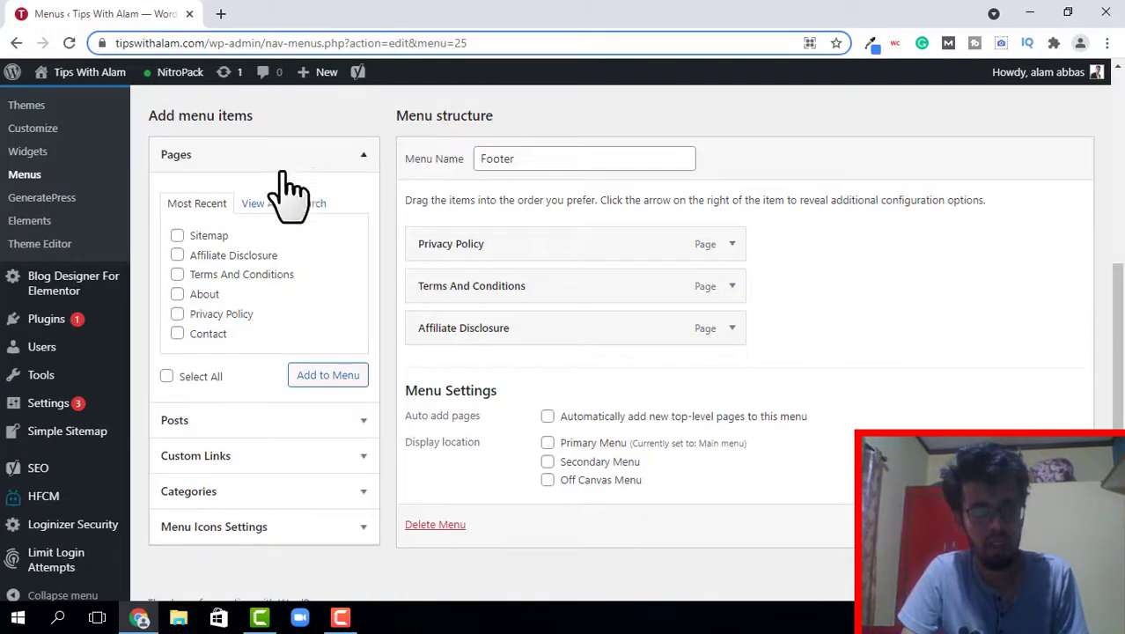
{"action": "left_click", "coordinate": [177, 236]}
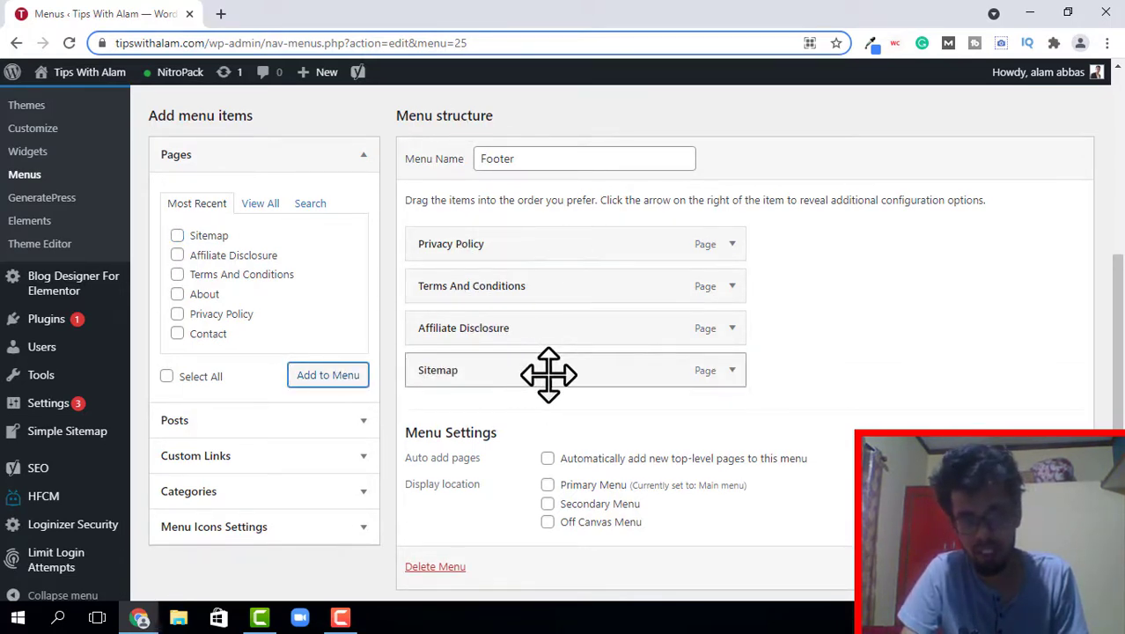
{"action": "scroll", "coordinate": [778, 427], "scroll_direction": "down", "scroll_amount": 1}
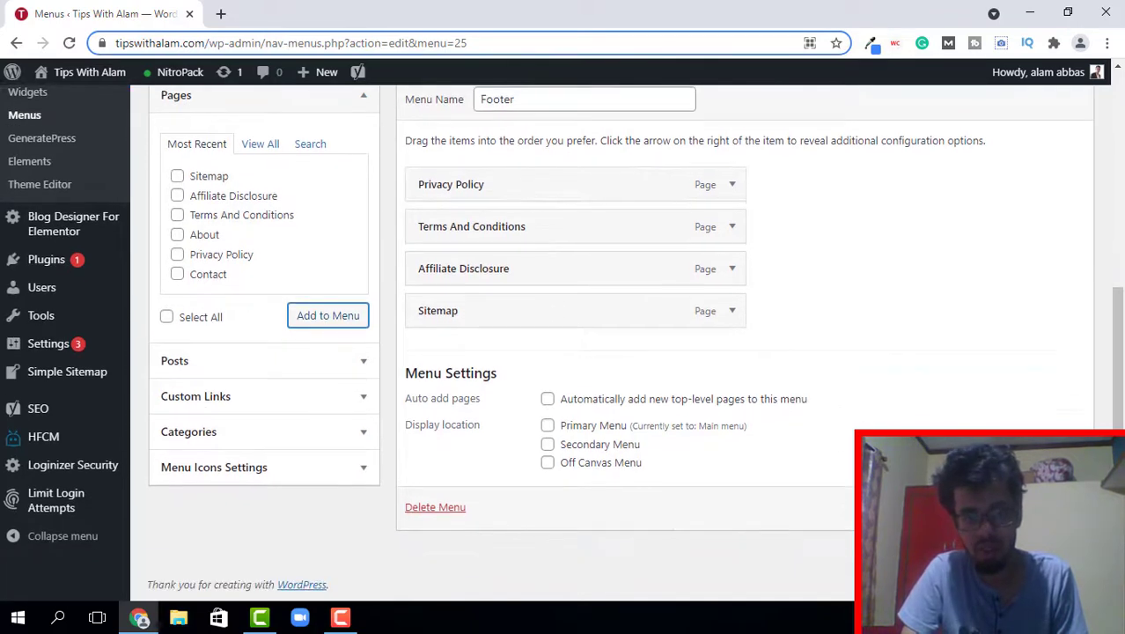
{"action": "left_click", "coordinate": [1052, 507]}
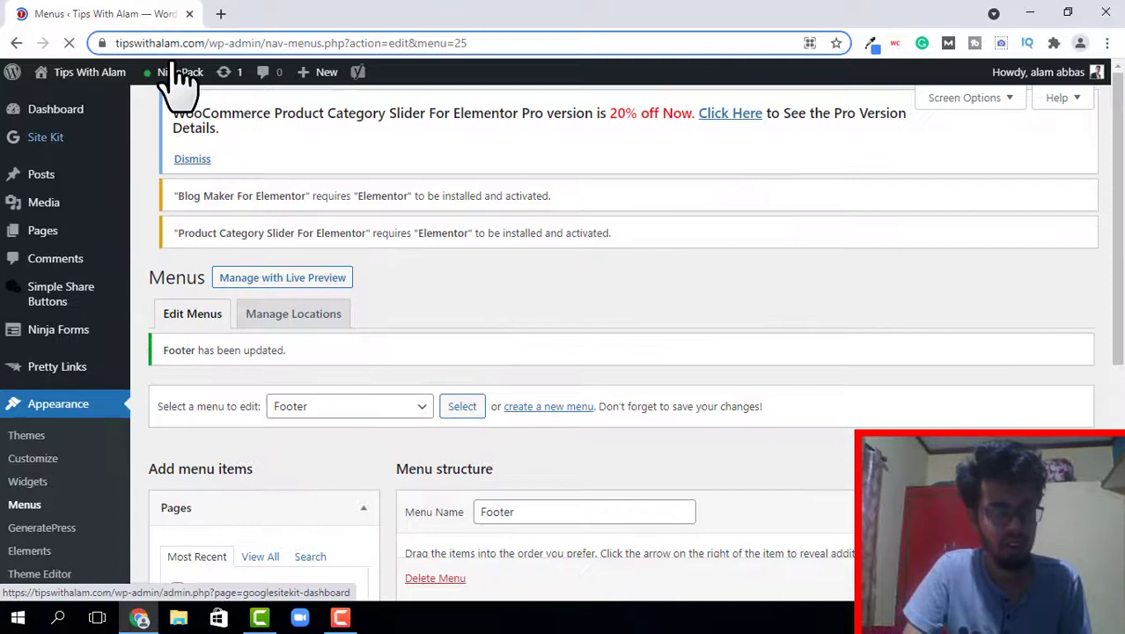
{"action": "mouse_move", "coordinate": [89, 71]}
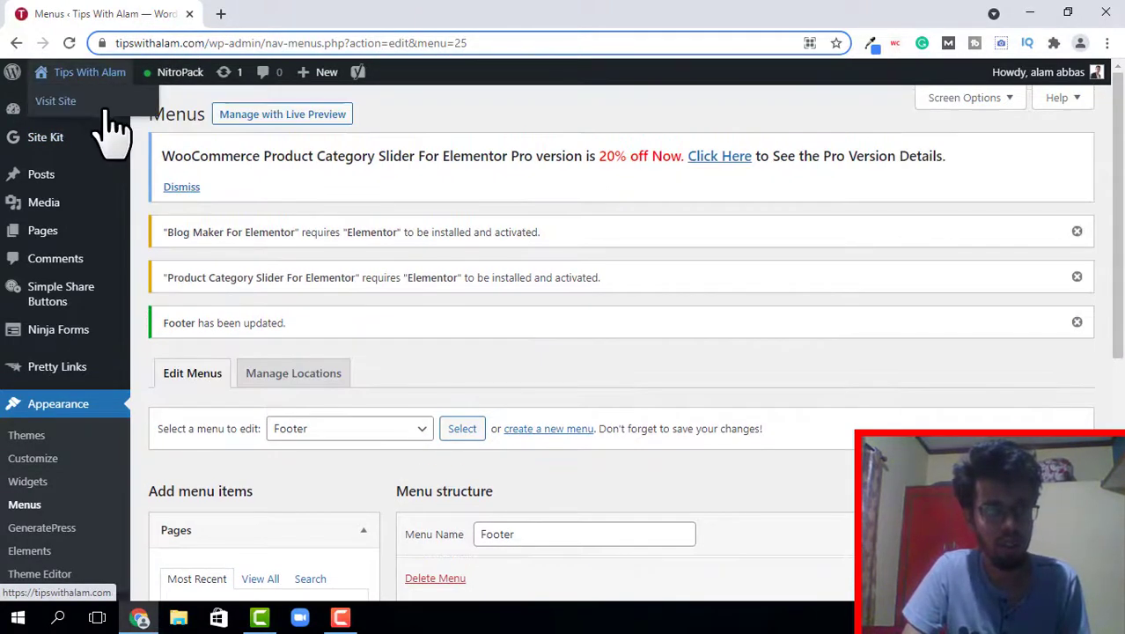
Load tipswithalam.com in a private window and scroll to the footer to check the Sitemap link.
{"action": "right_click", "coordinate": [123, 97]}
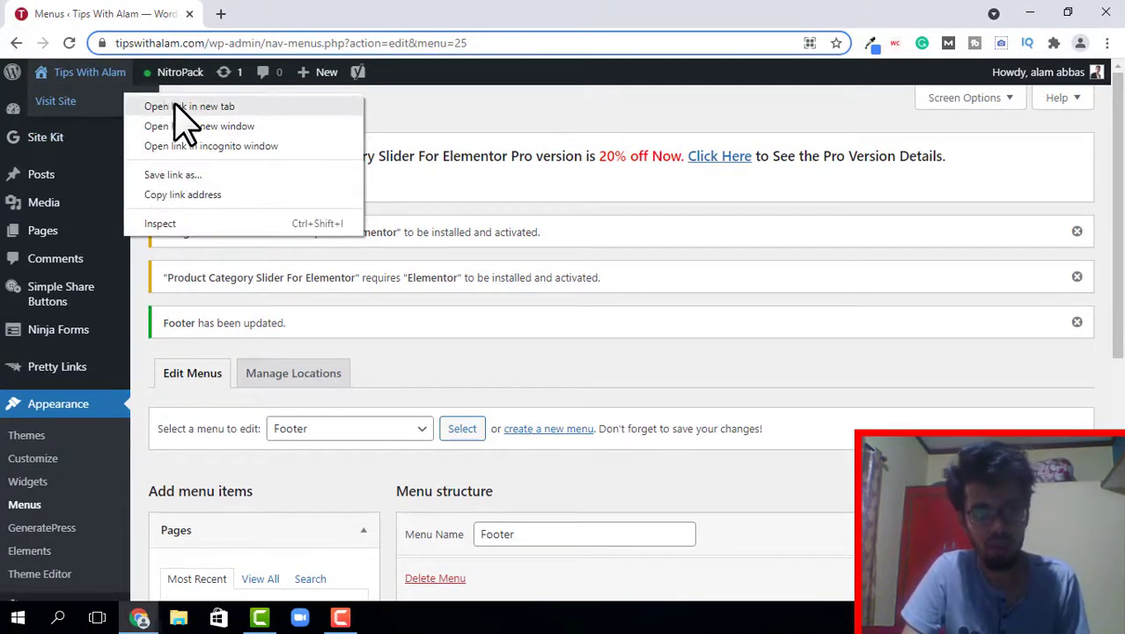
{"action": "left_click", "coordinate": [176, 105]}
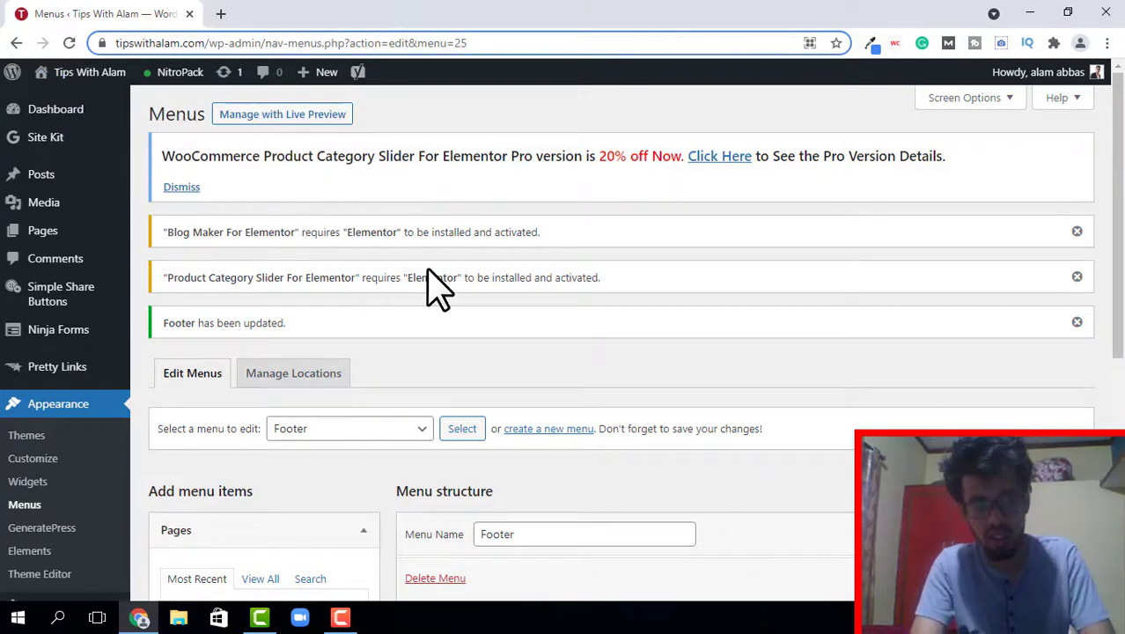
{"action": "key", "text": "ctrl+shift+n"}
{"action": "type", "text": "tipswithalam.com"}
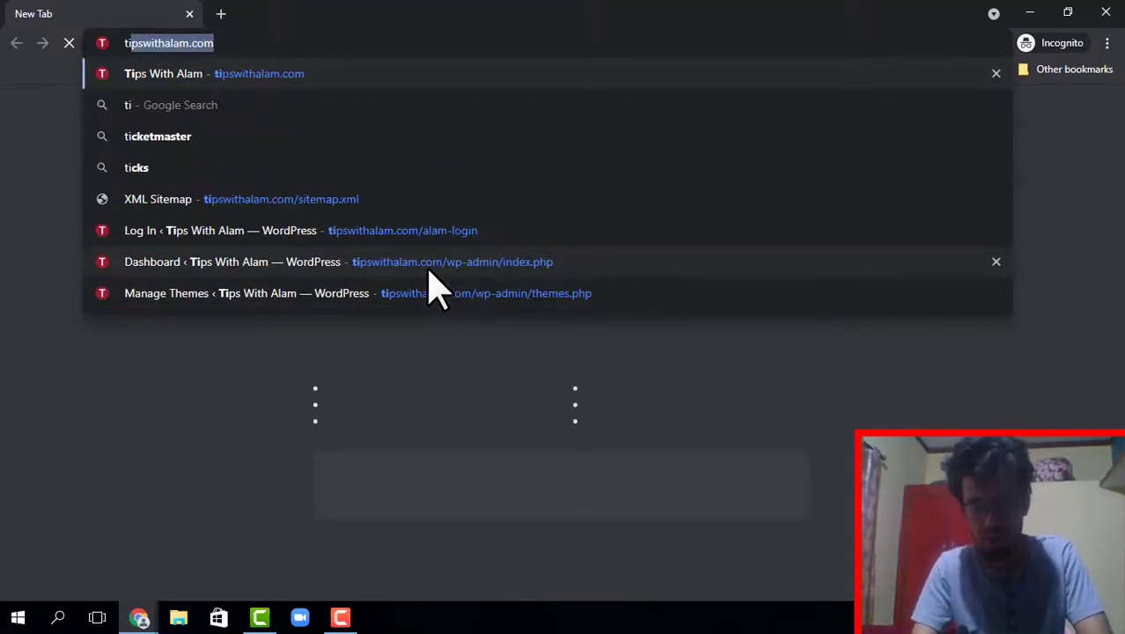
{"action": "key", "text": "Return"}
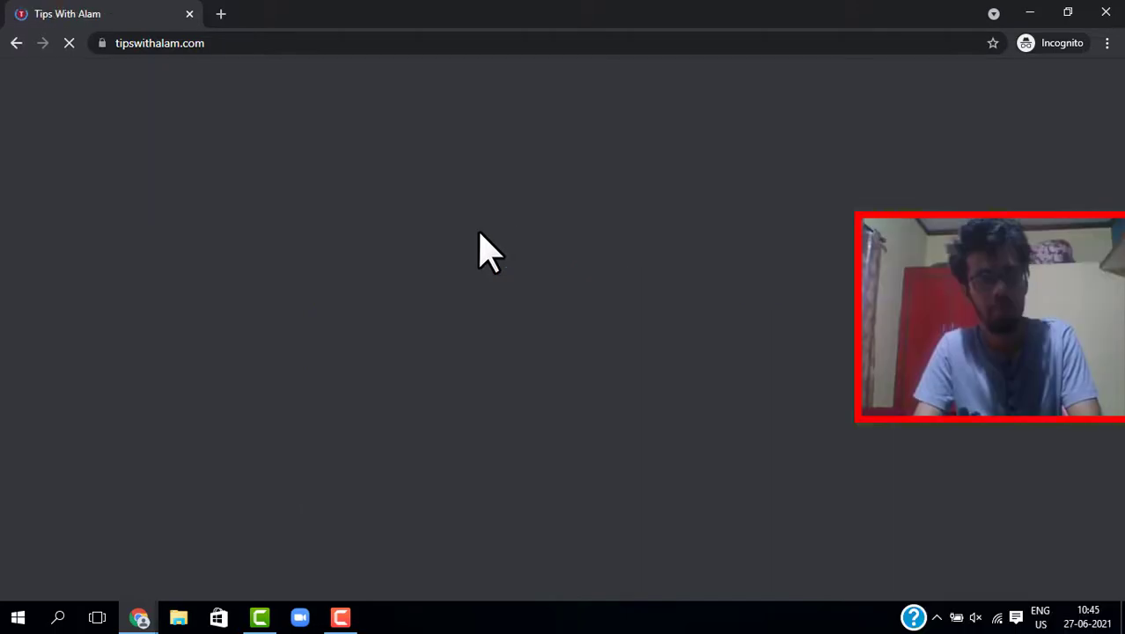
{"action": "scroll", "coordinate": [590, 242], "scroll_direction": "down", "scroll_amount": 5}
{"action": "scroll", "coordinate": [666, 347], "scroll_direction": "up", "scroll_amount": 3}
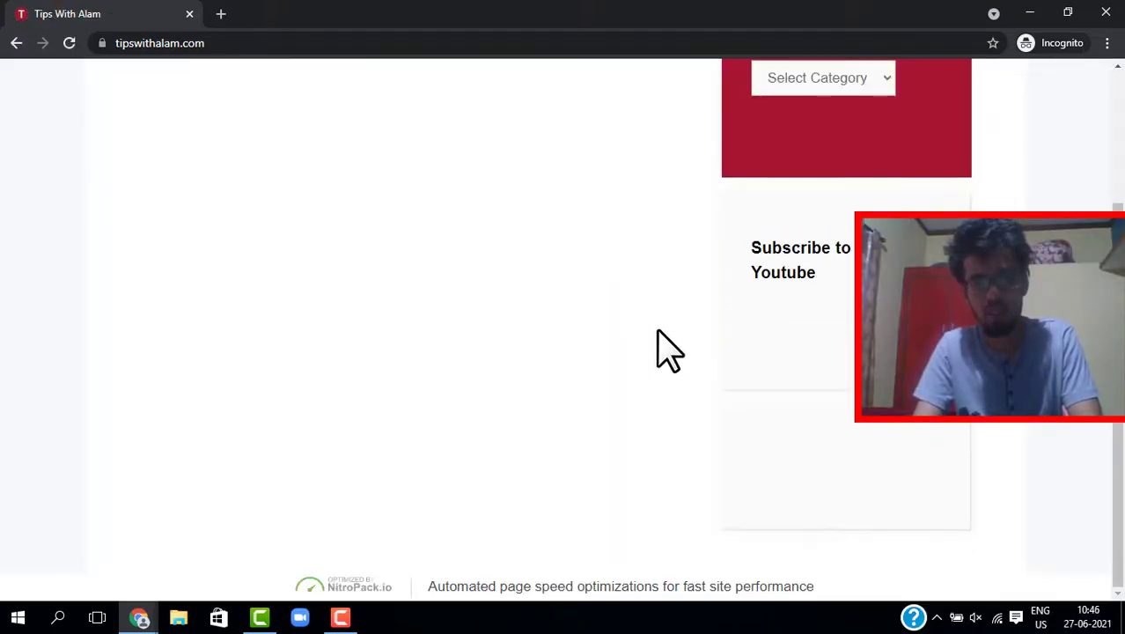
{"action": "scroll", "coordinate": [695, 410], "scroll_direction": "down", "scroll_amount": 3}
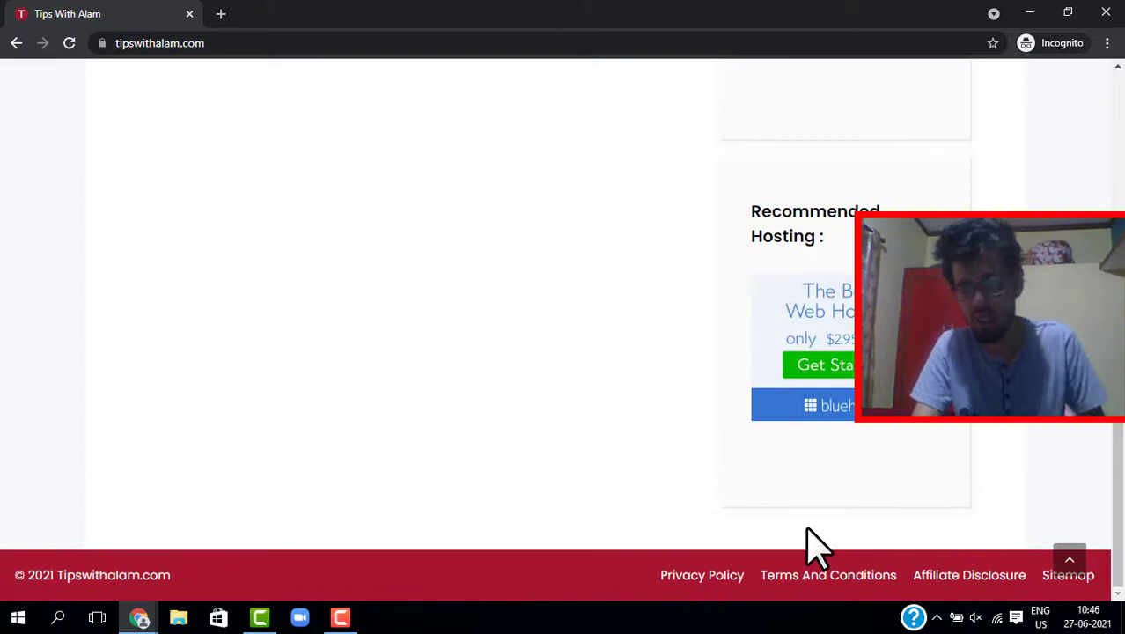